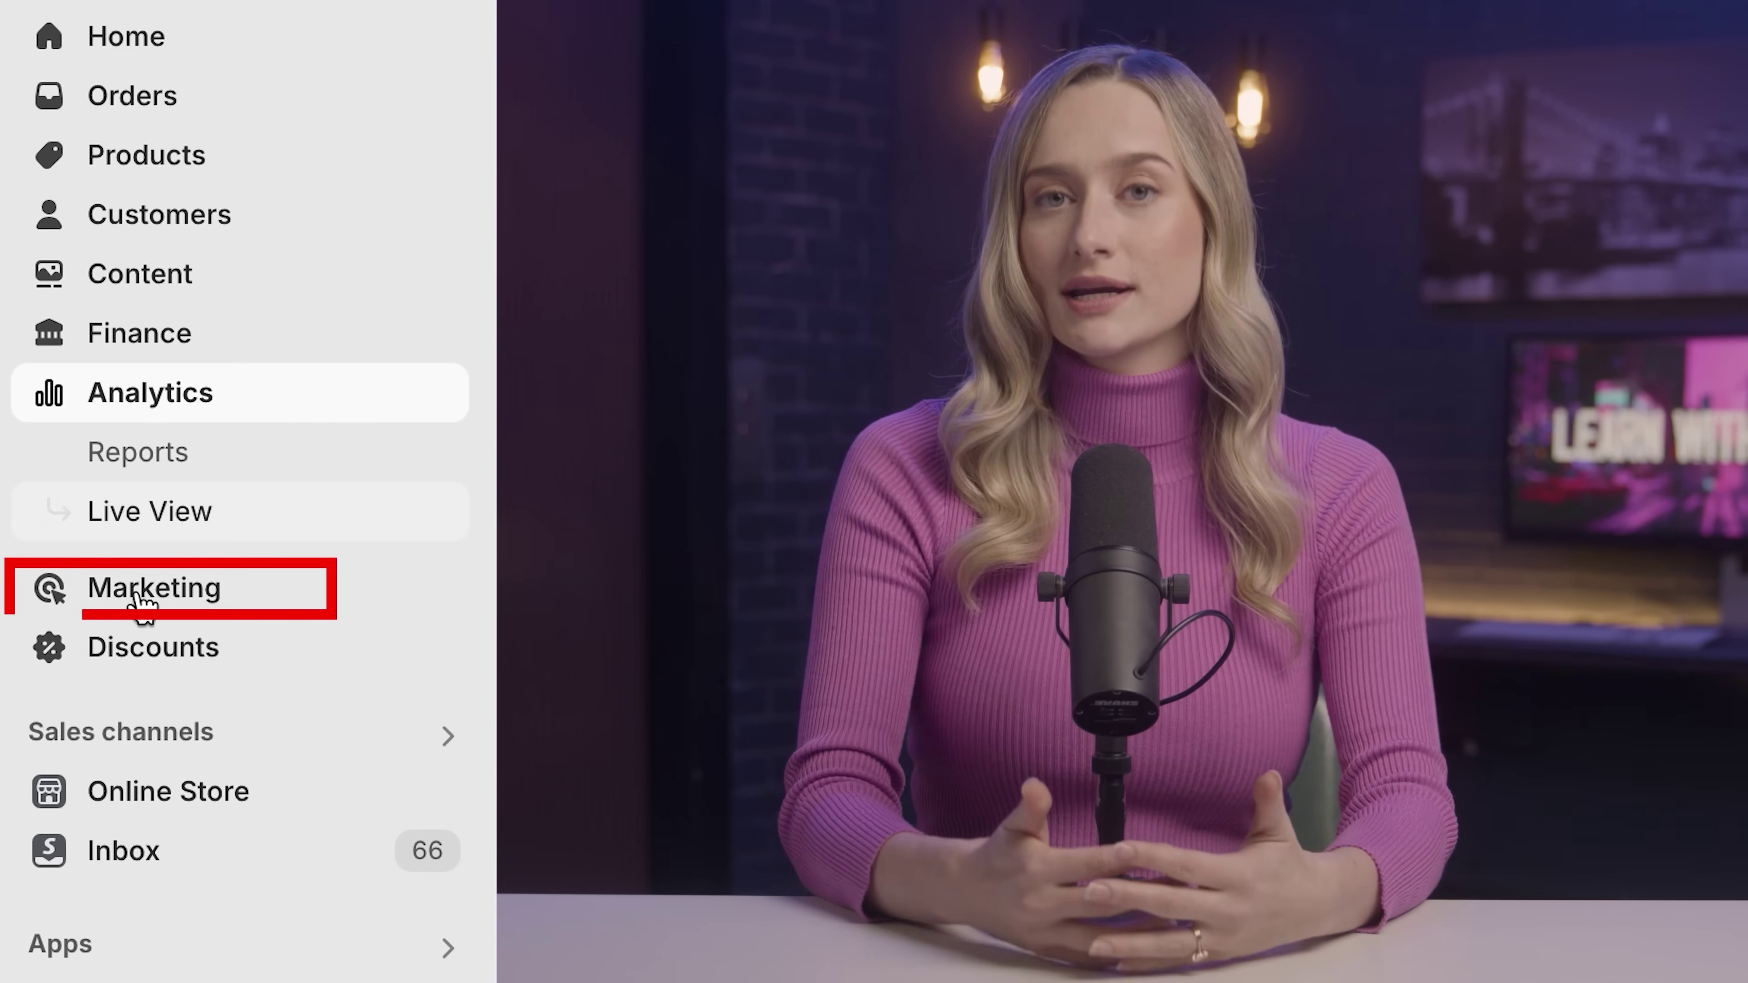
Open the Marketing overview showing 258 online sessions and $92.66 total sales.
{"action": "left_click", "coordinate": [148, 609]}
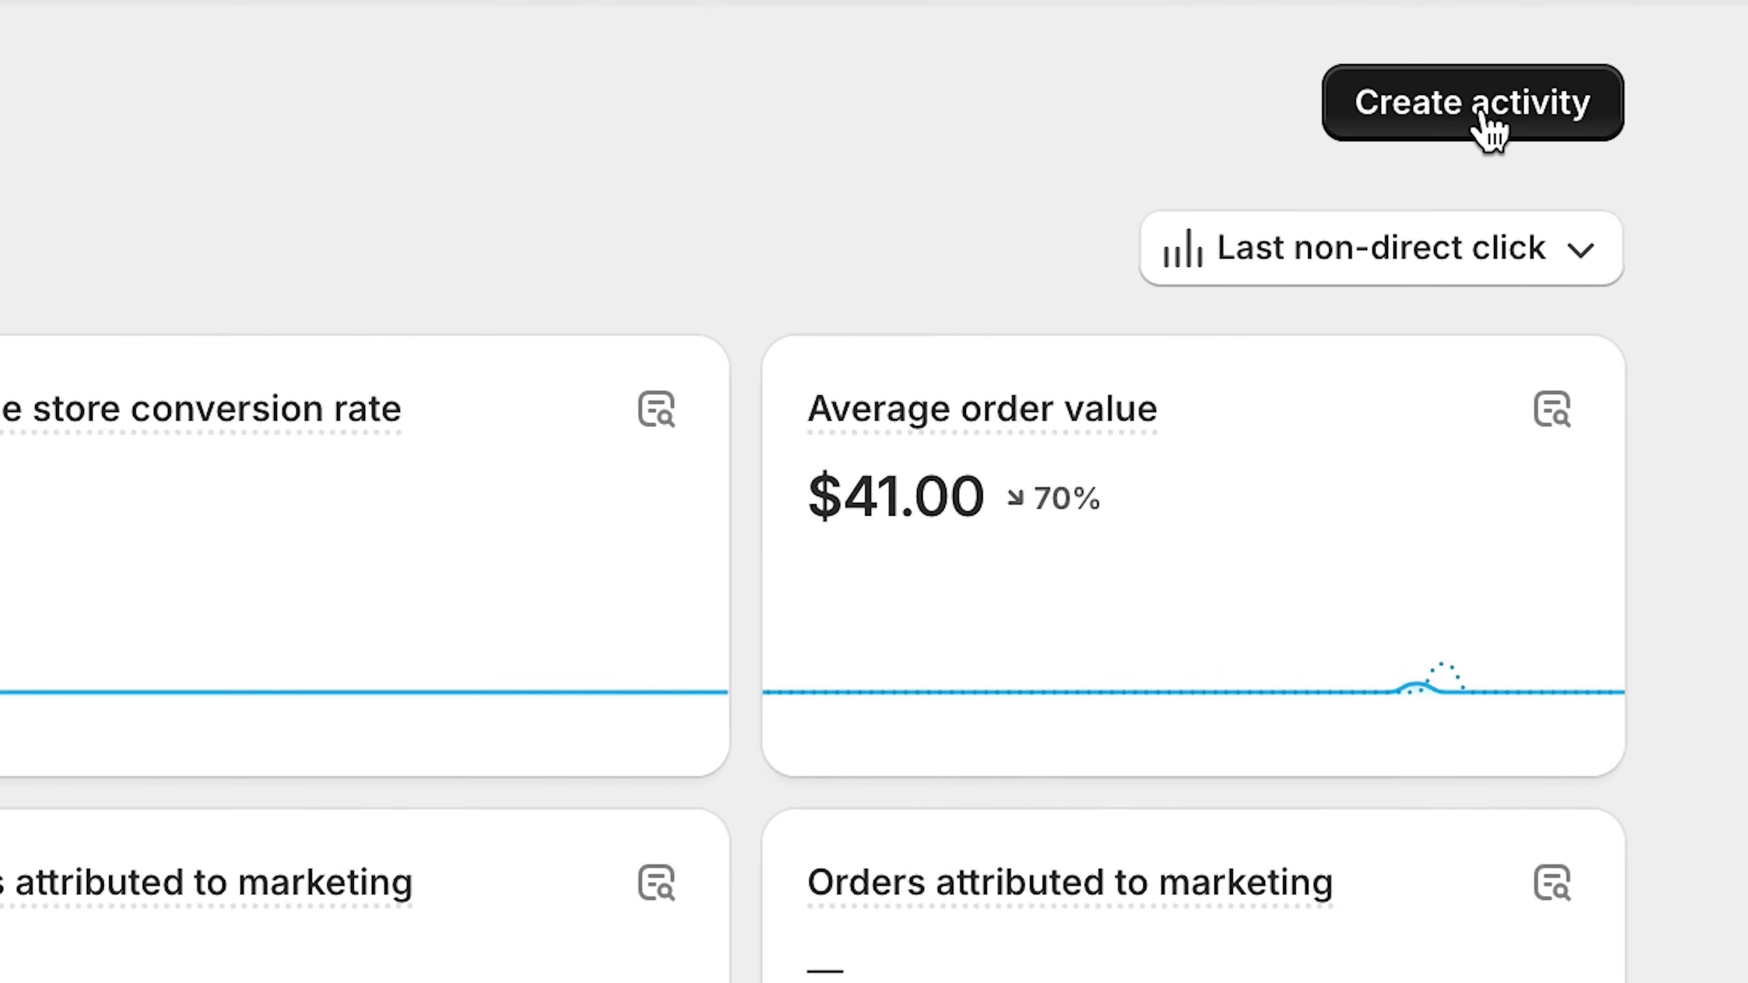
Start a new marketing activity, browse the Ads, Email, Social Post and Other categories, then choose Shopify Email.
{"action": "left_click", "coordinate": [1483, 117]}
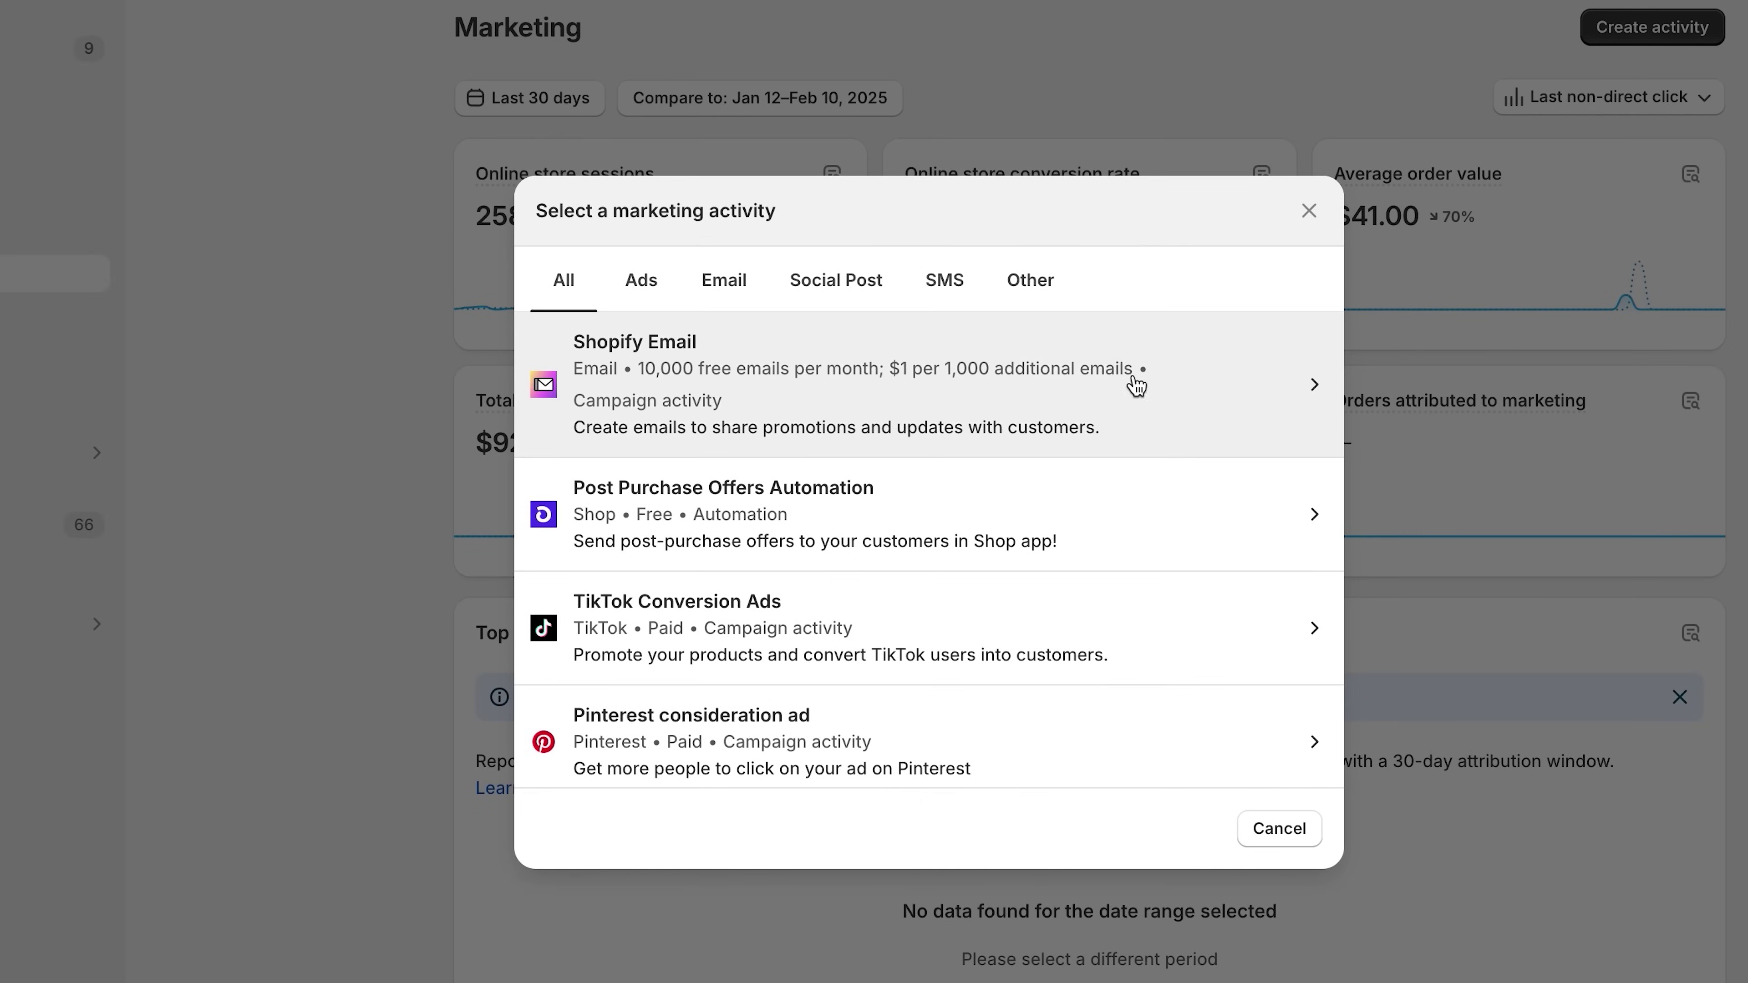
{"action": "left_click", "coordinate": [644, 284]}
{"action": "left_click", "coordinate": [719, 302]}
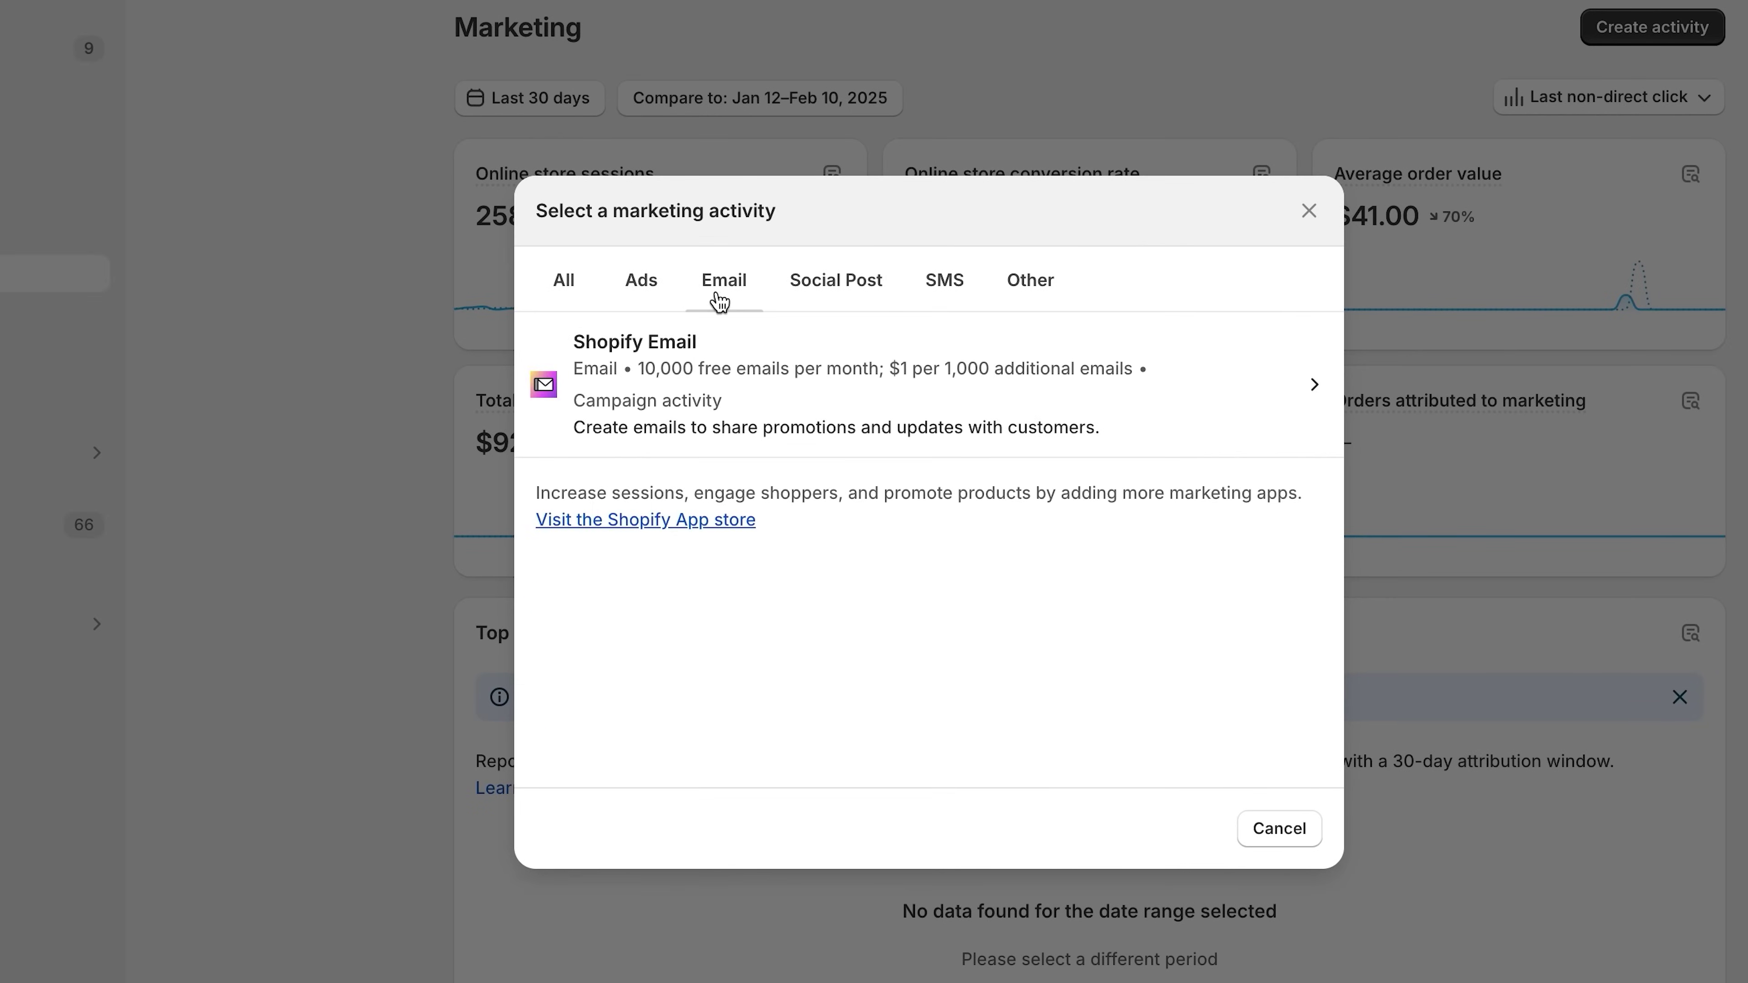
{"action": "left_click", "coordinate": [864, 298]}
{"action": "left_click", "coordinate": [1029, 284]}
{"action": "left_click", "coordinate": [564, 280]}
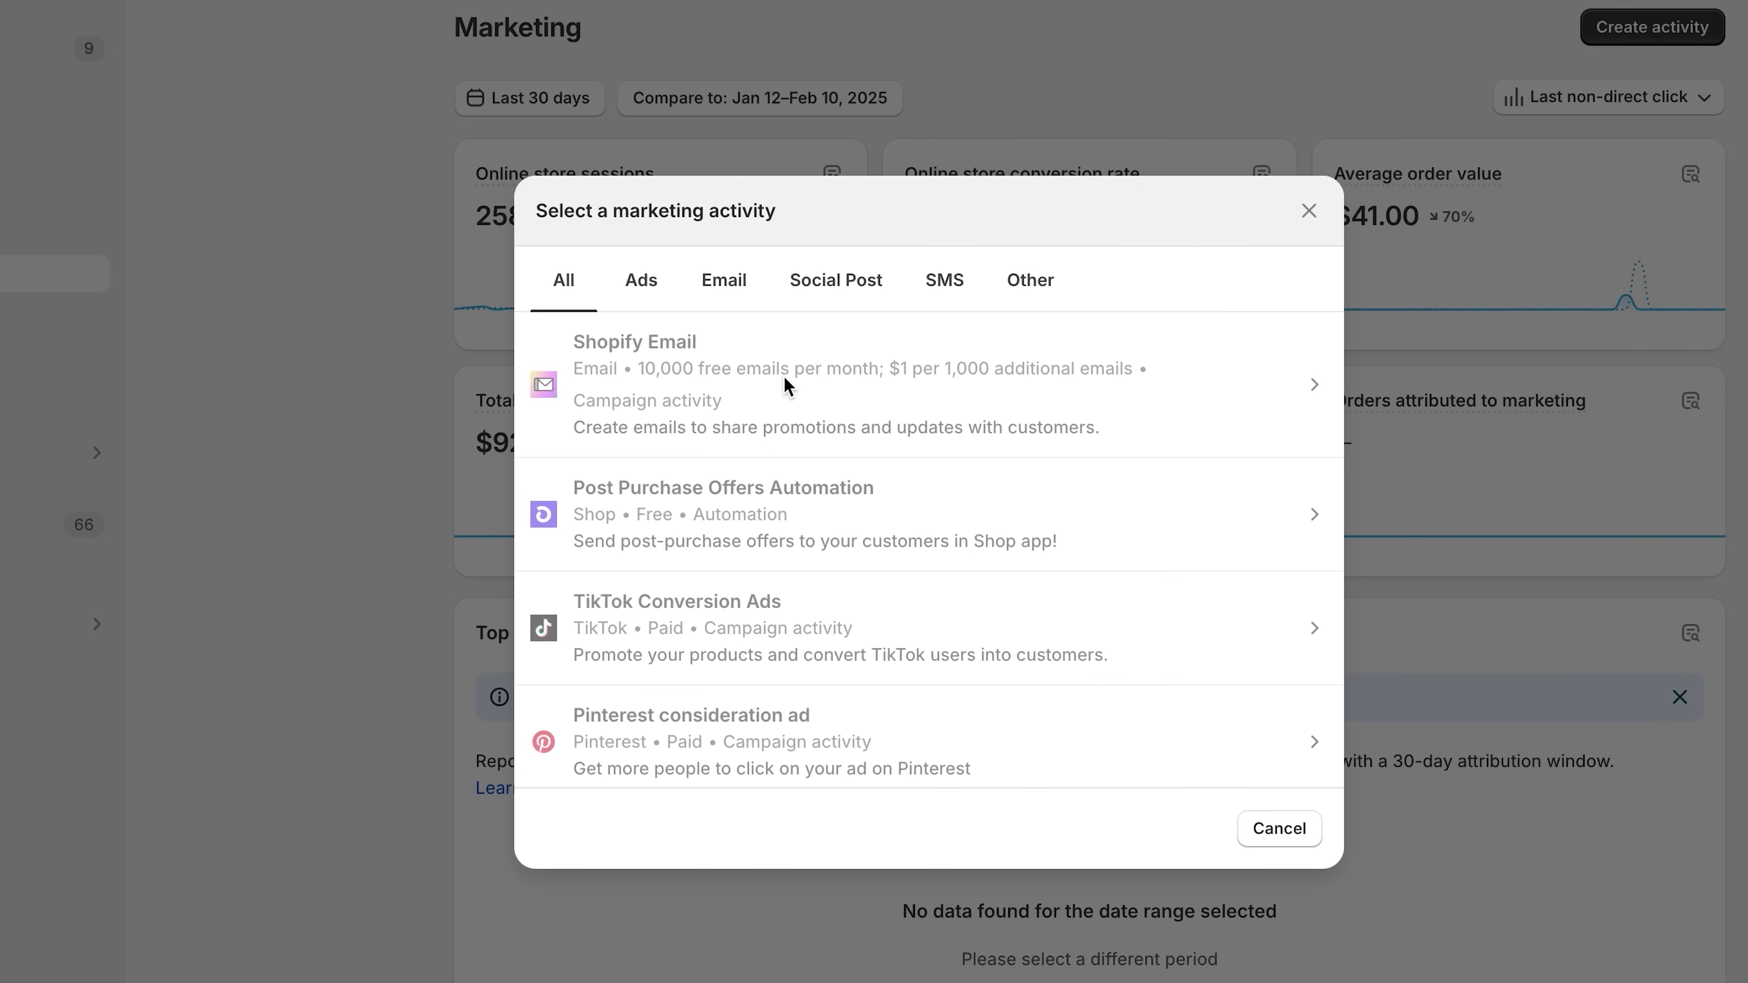
{"action": "left_click", "coordinate": [1052, 390]}
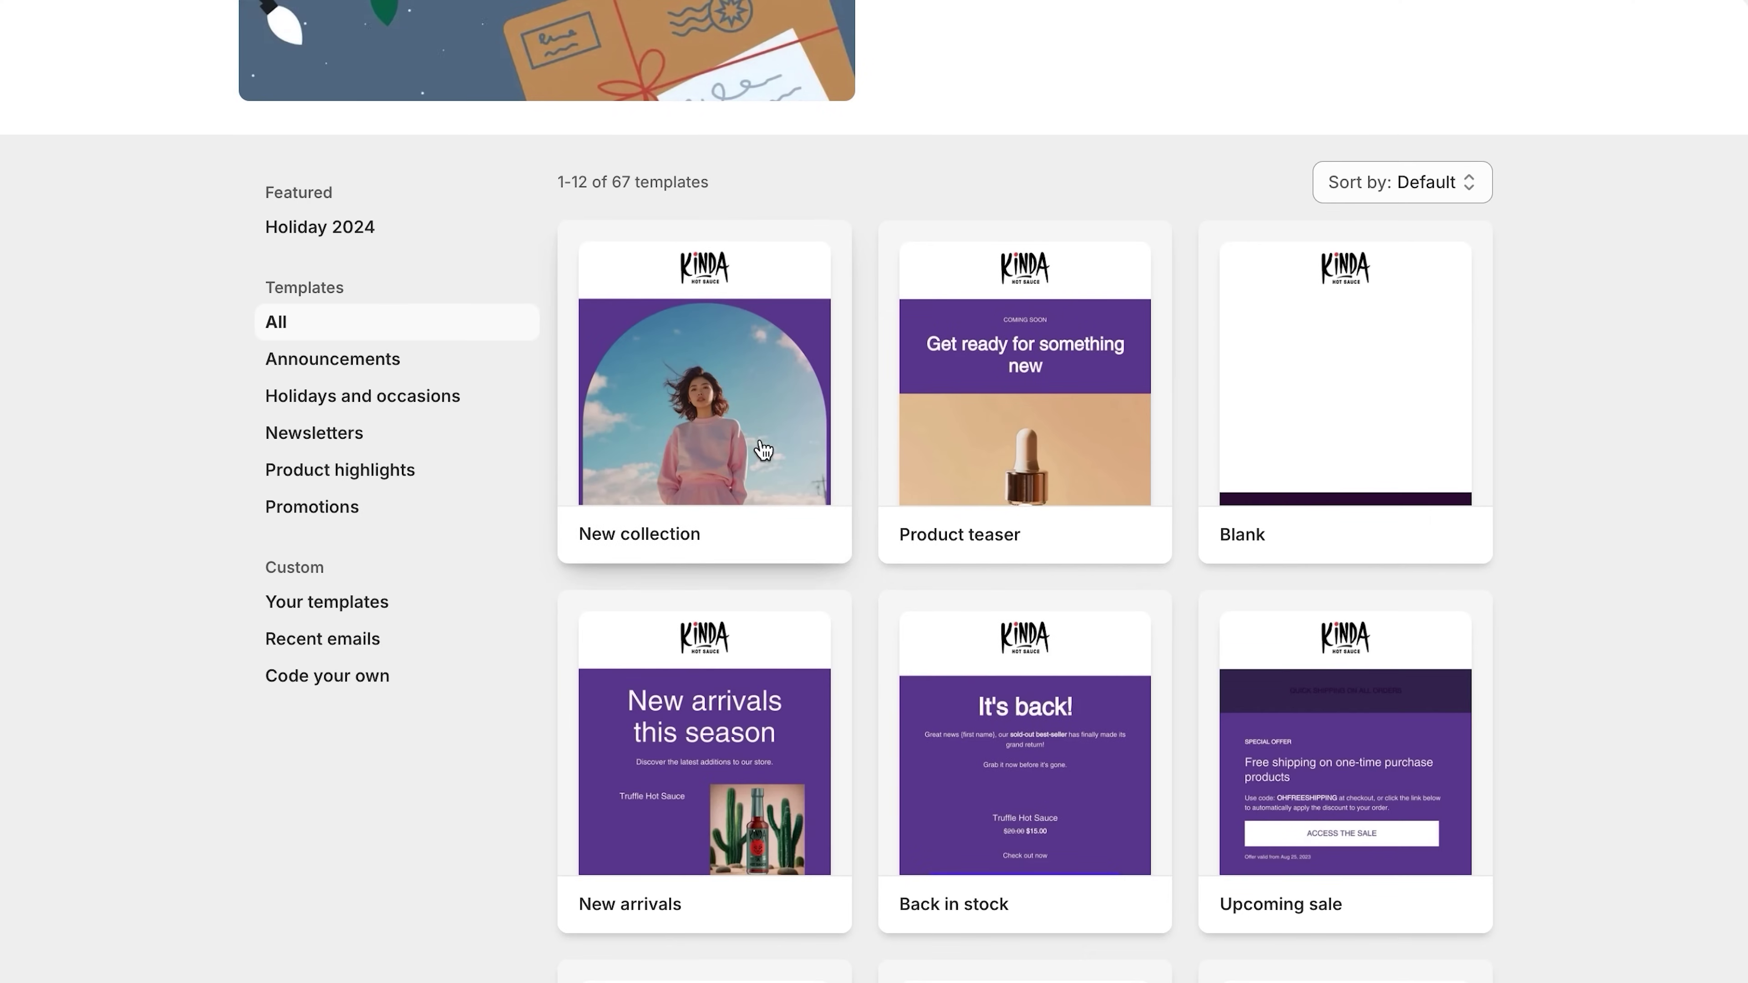
Preview the New collection template and replace a paragraph block's text with 'Yo'.
{"action": "left_click", "coordinate": [705, 466]}
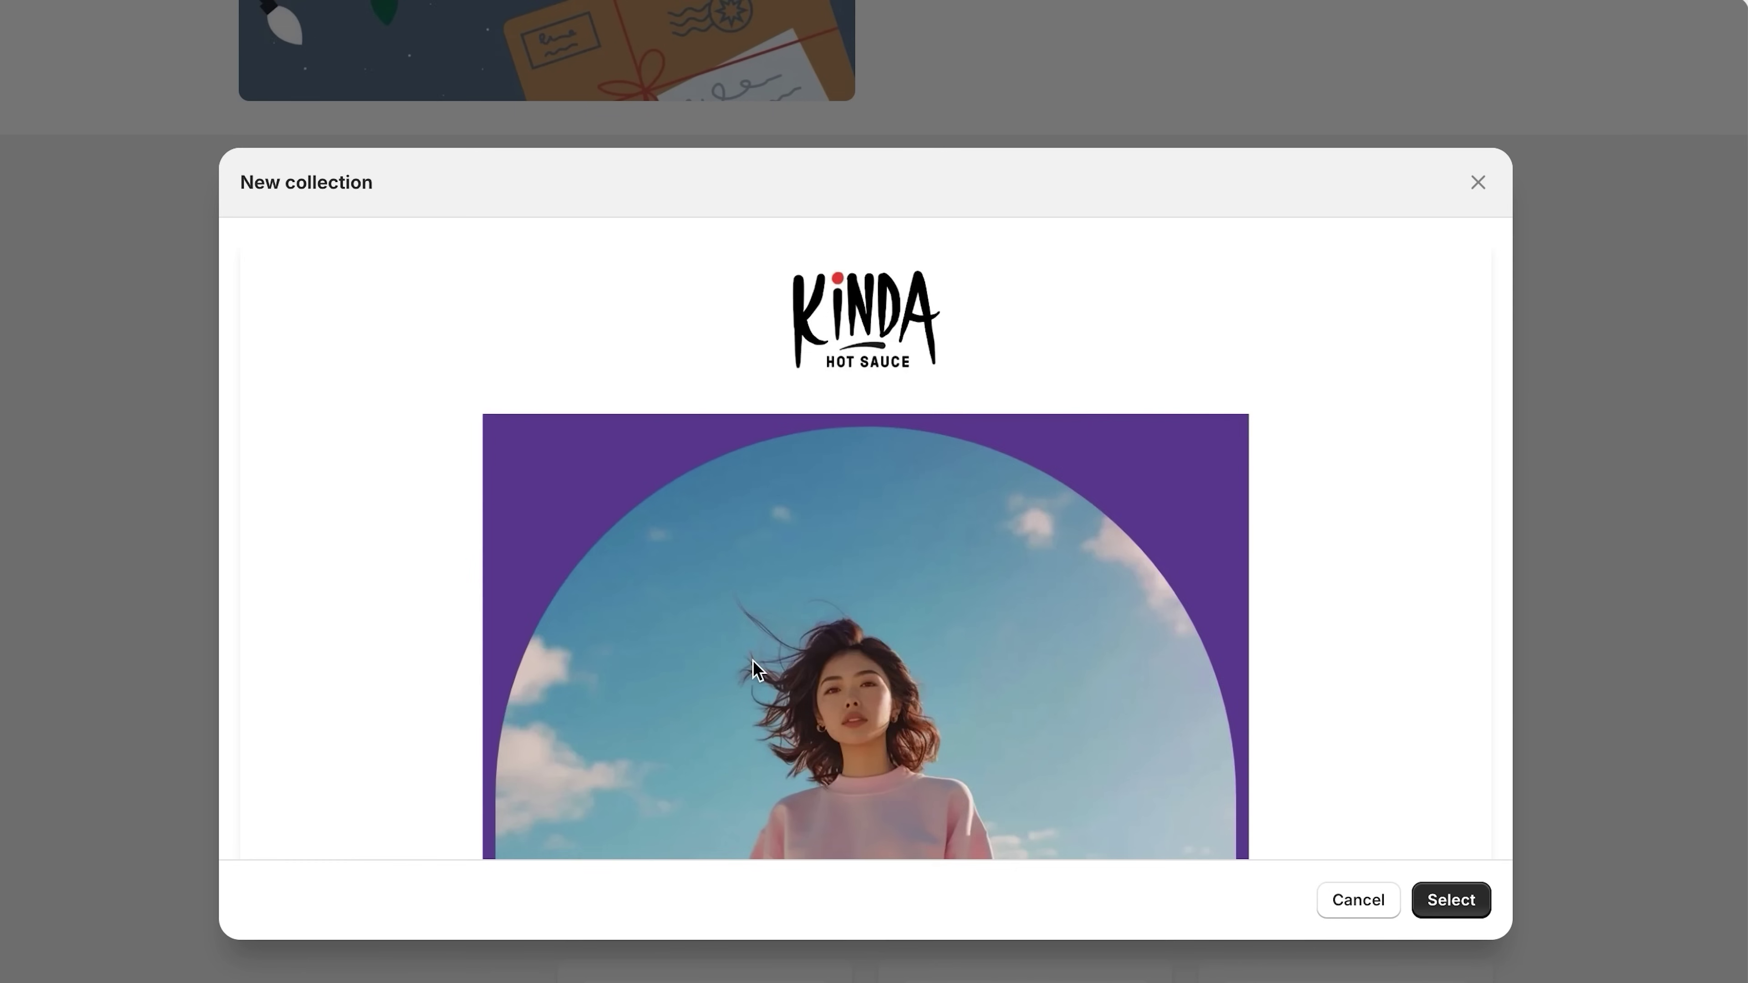
{"action": "scroll", "coordinate": [752, 659], "scroll_direction": "down", "scroll_amount": 5}
{"action": "scroll", "coordinate": [752, 659], "scroll_direction": "down", "scroll_amount": 5}
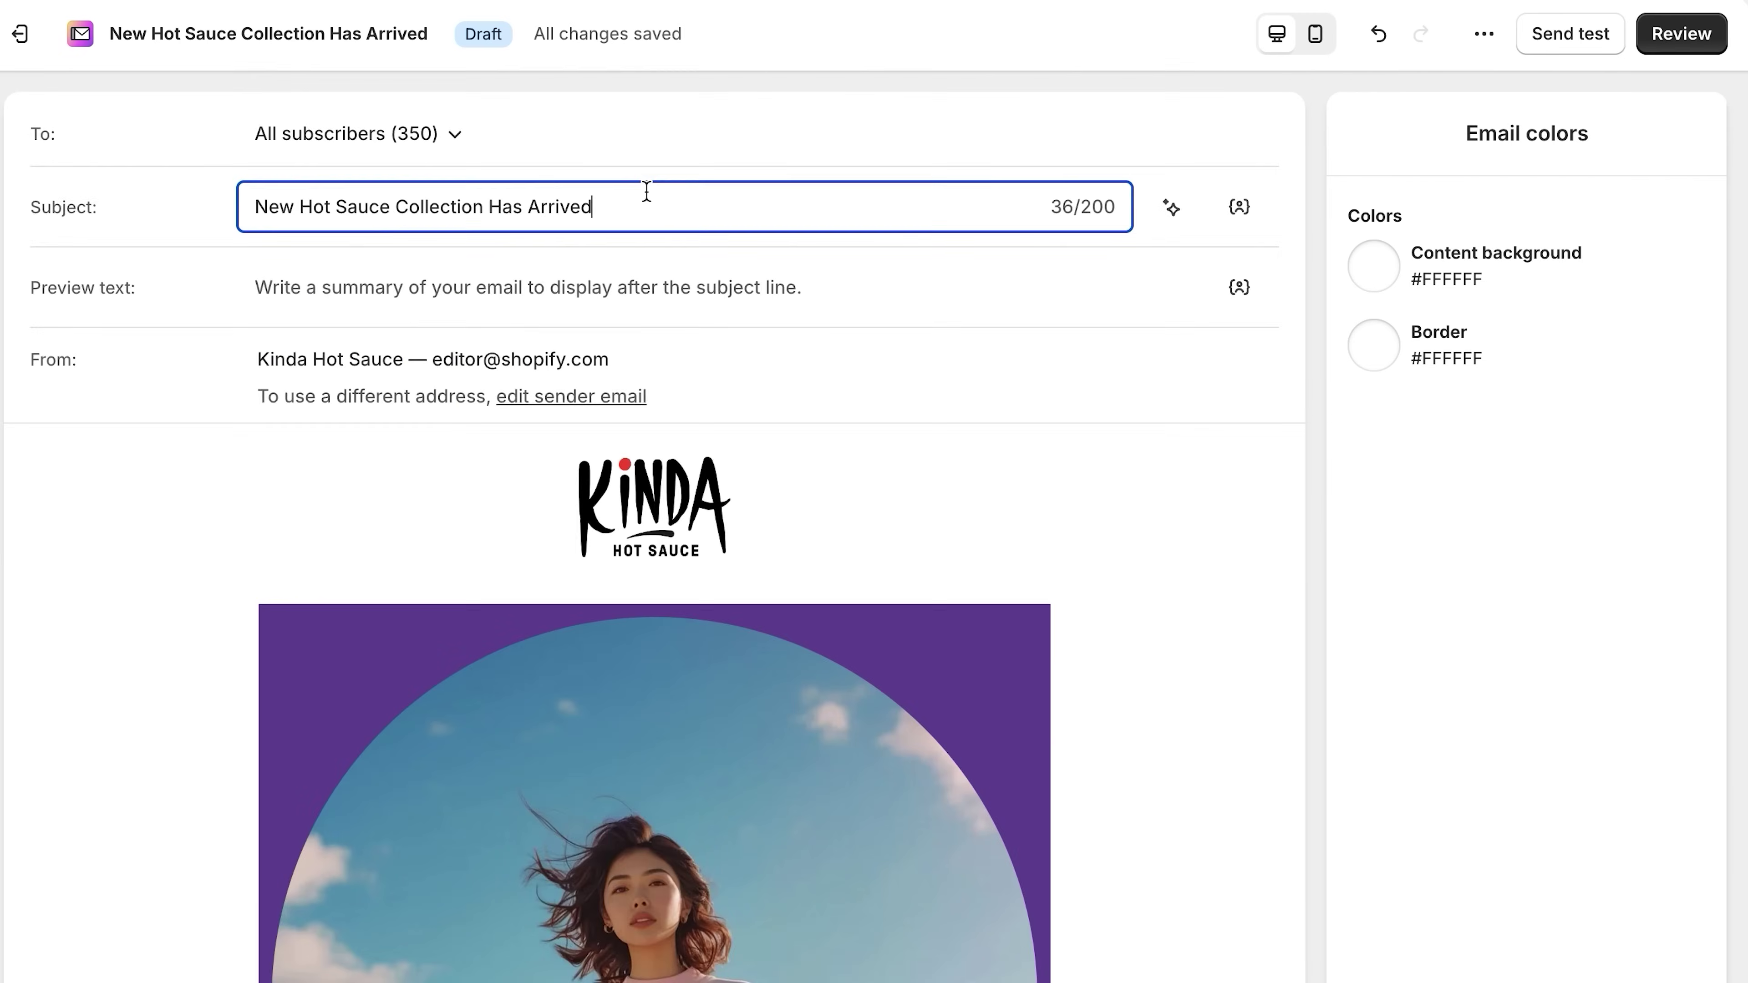
{"action": "scroll", "coordinate": [558, 499], "scroll_direction": "down", "scroll_amount": 10}
{"action": "left_click", "coordinate": [909, 535]}
{"action": "triple_click", "coordinate": [909, 535]}
{"action": "type", "text": "Yo"}
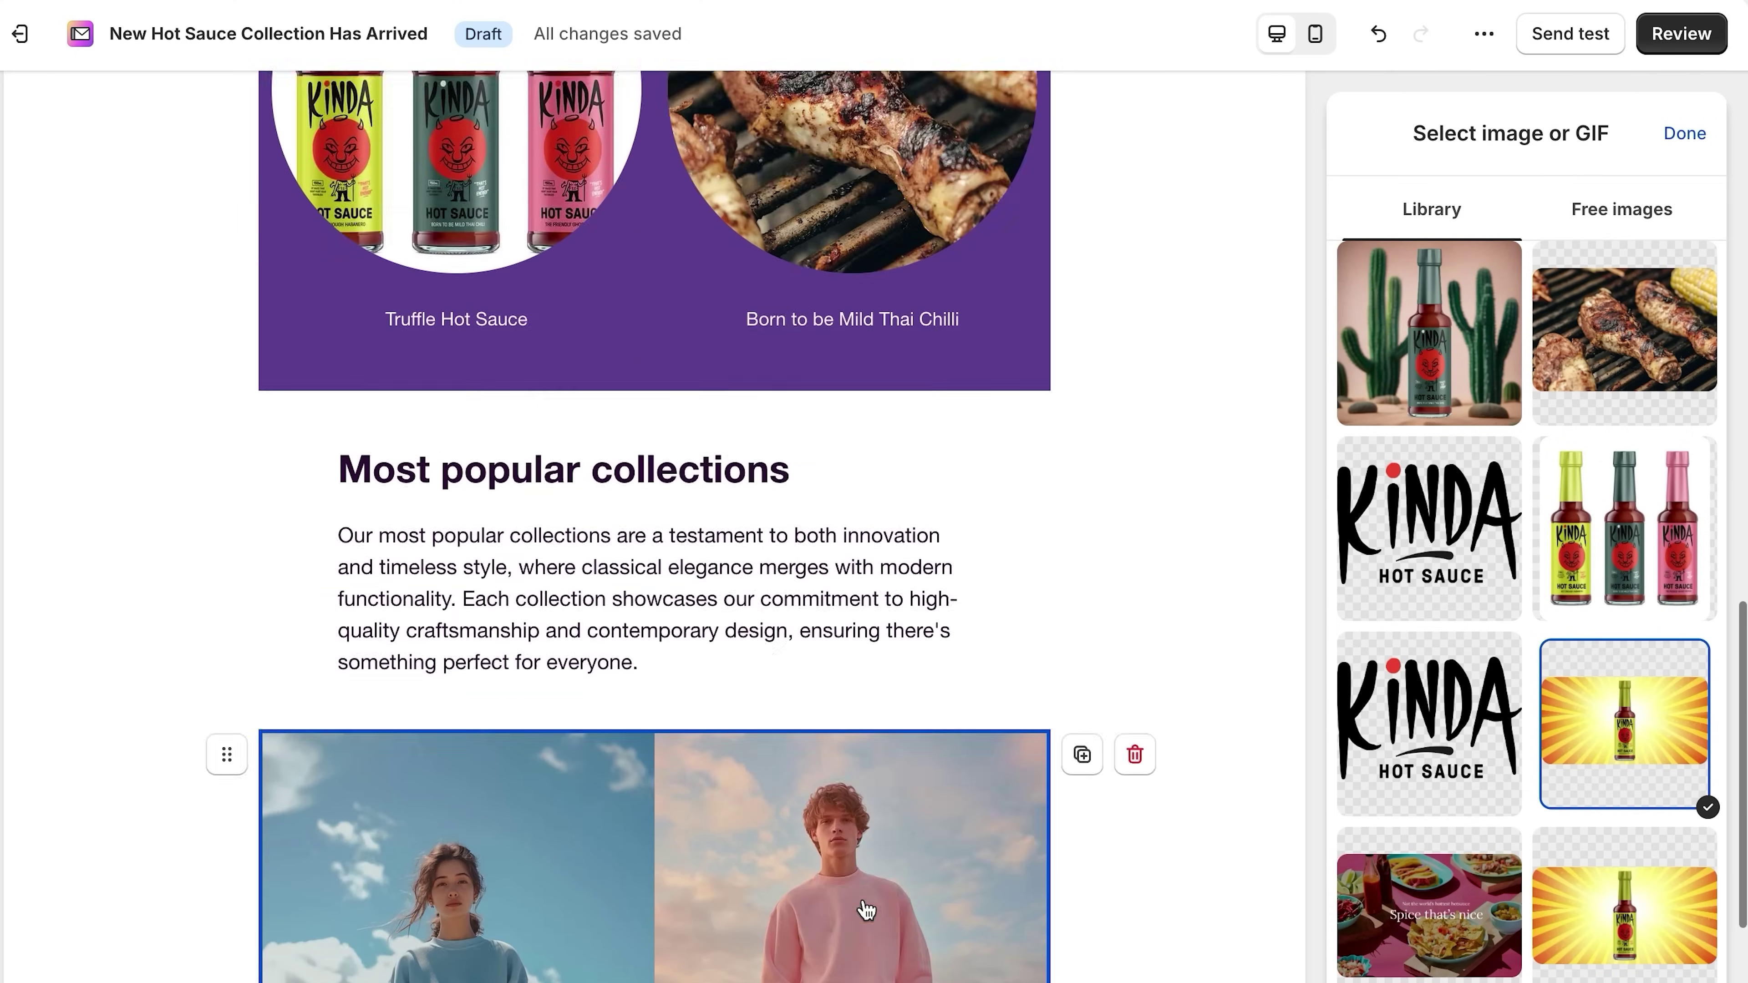
{"action": "scroll", "coordinate": [866, 910], "scroll_direction": "up", "scroll_amount": 5}
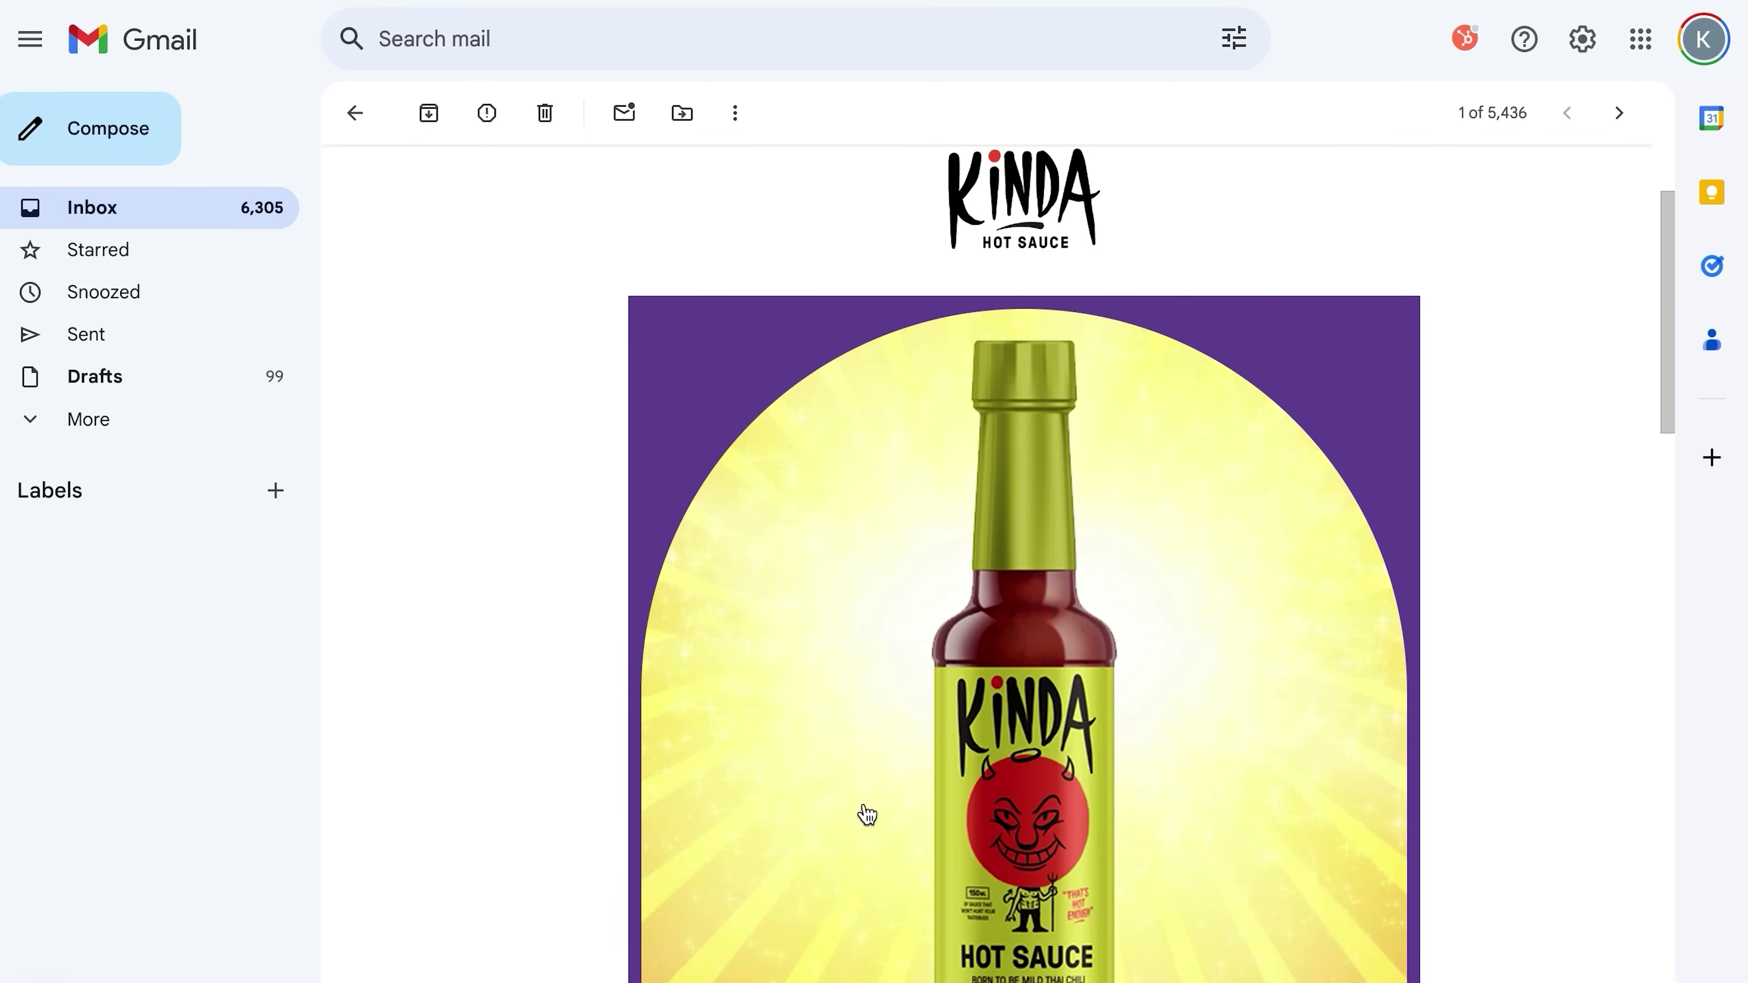
Scroll through the hot-sauce test email in Gmail to check the bottle and product images.
{"action": "scroll", "coordinate": [866, 812], "scroll_direction": "down", "scroll_amount": 4}
{"action": "scroll", "coordinate": [866, 814], "scroll_direction": "down", "scroll_amount": 12}
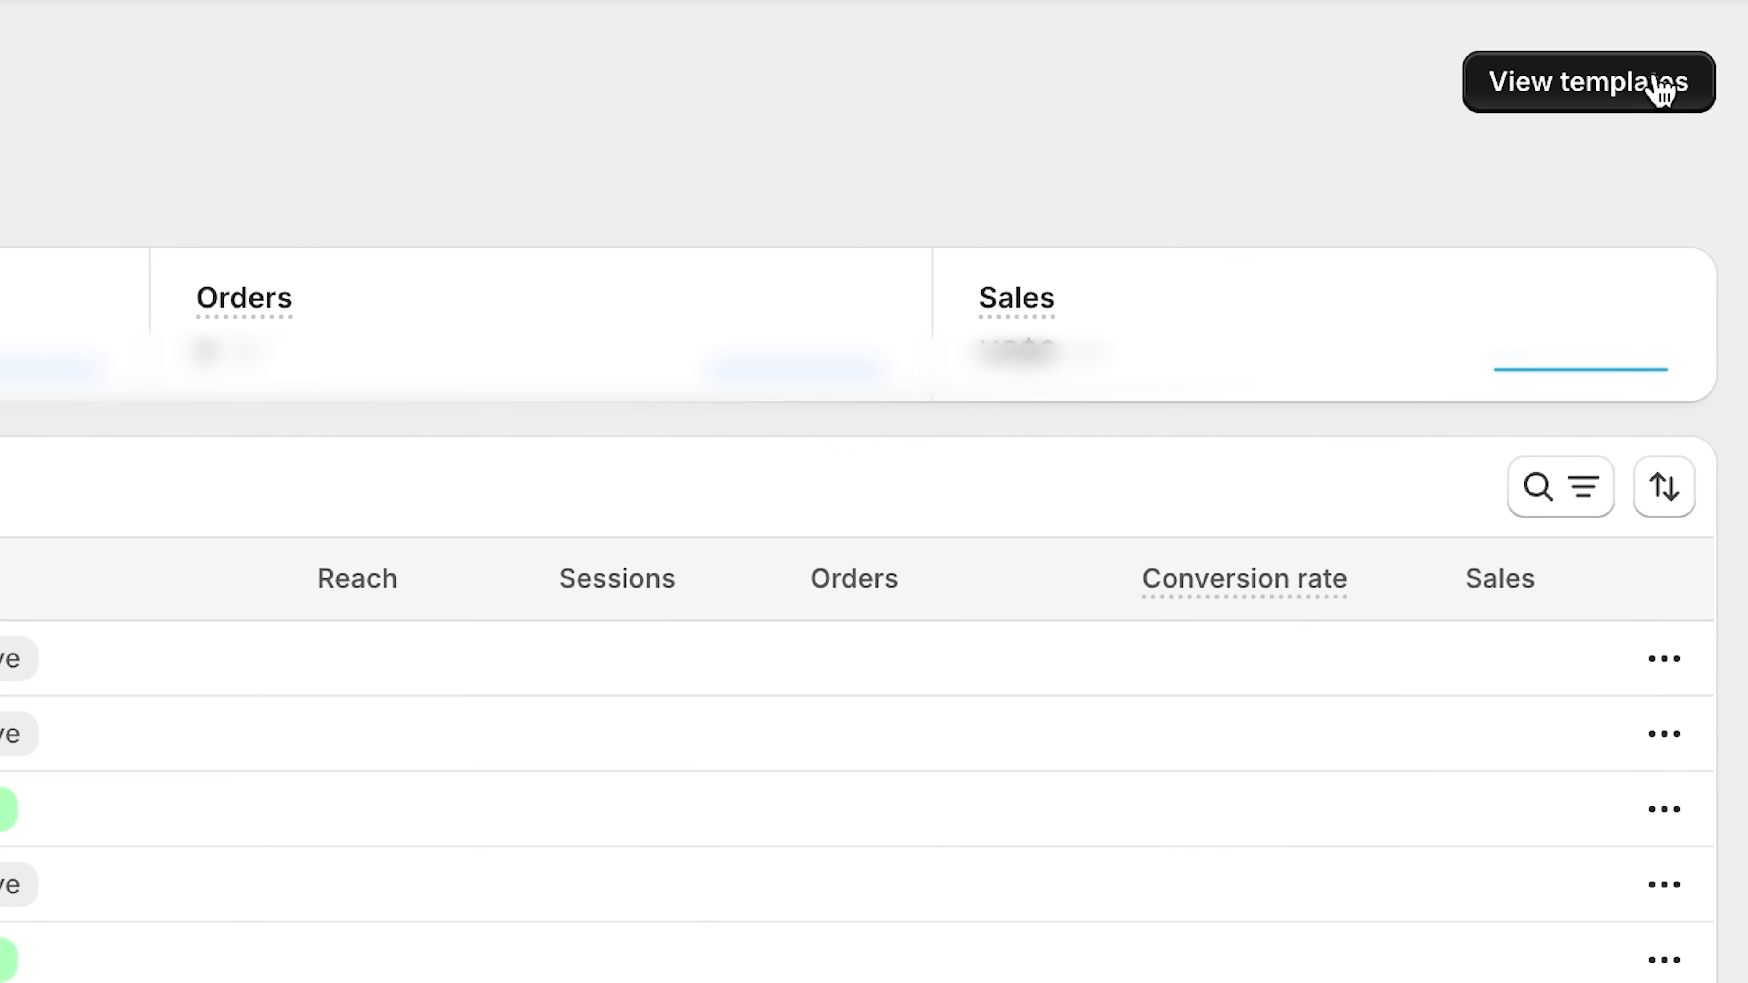
Browse automation templates and use 'Thank customers after they purchase'.
{"action": "left_click", "coordinate": [1658, 83]}
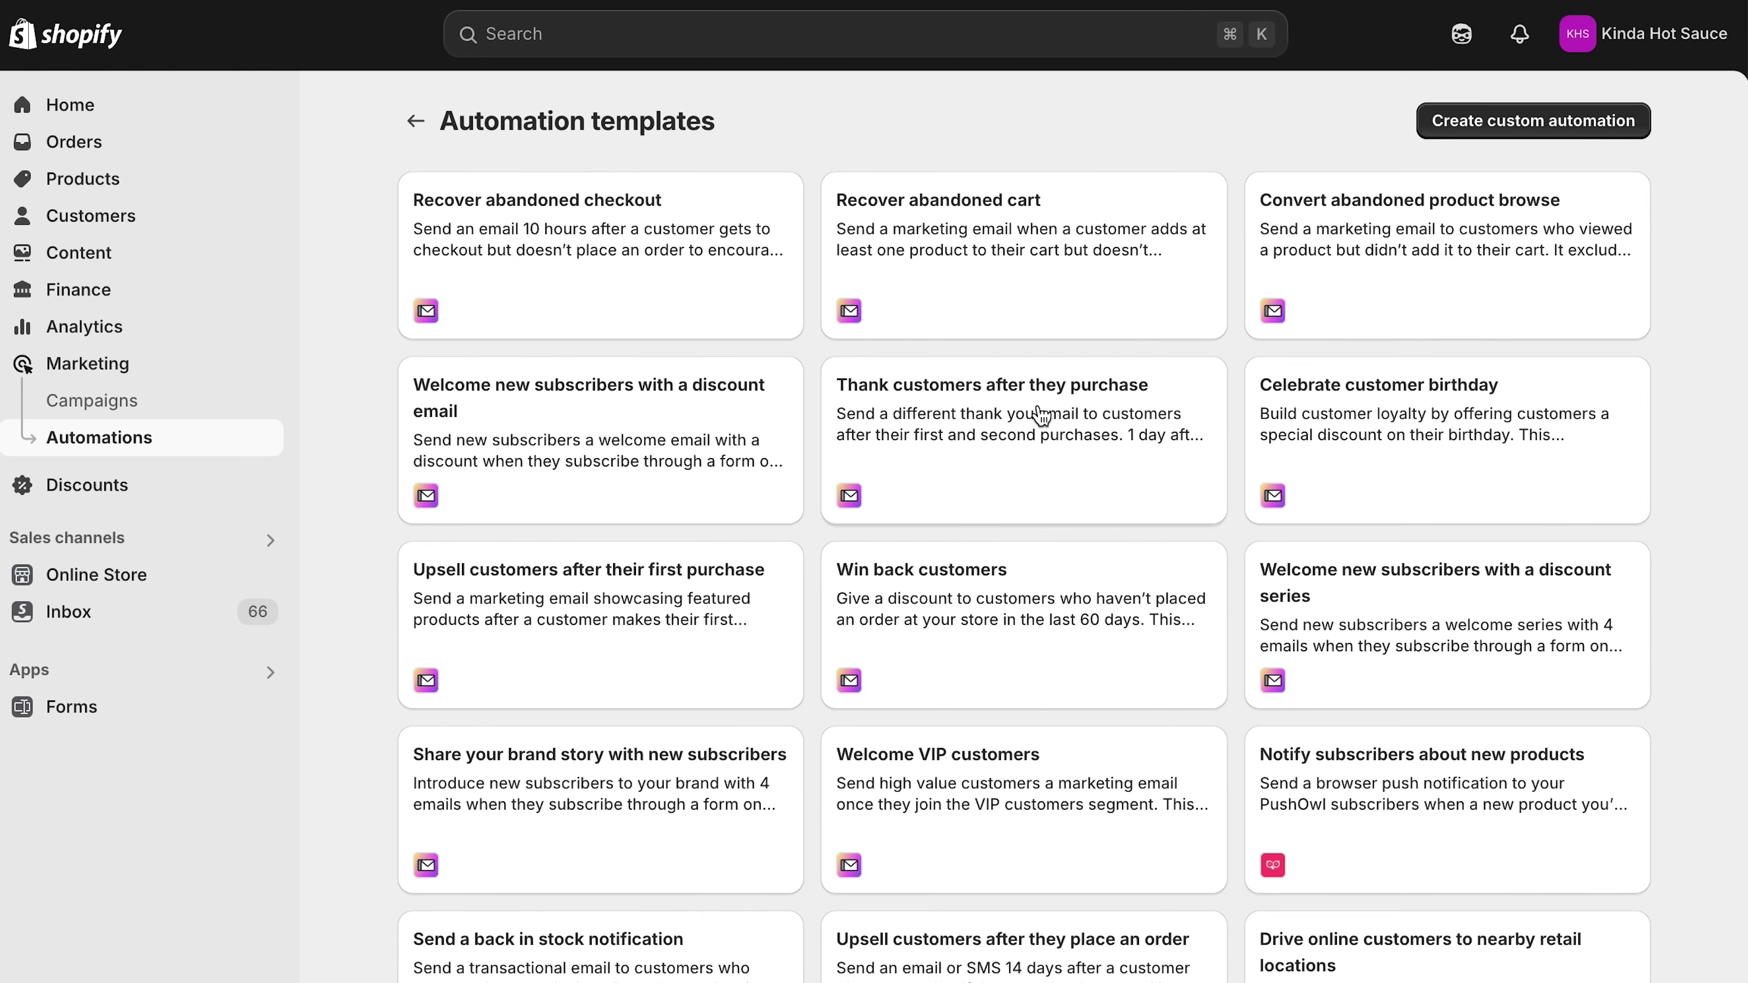
{"action": "left_click", "coordinate": [1039, 423]}
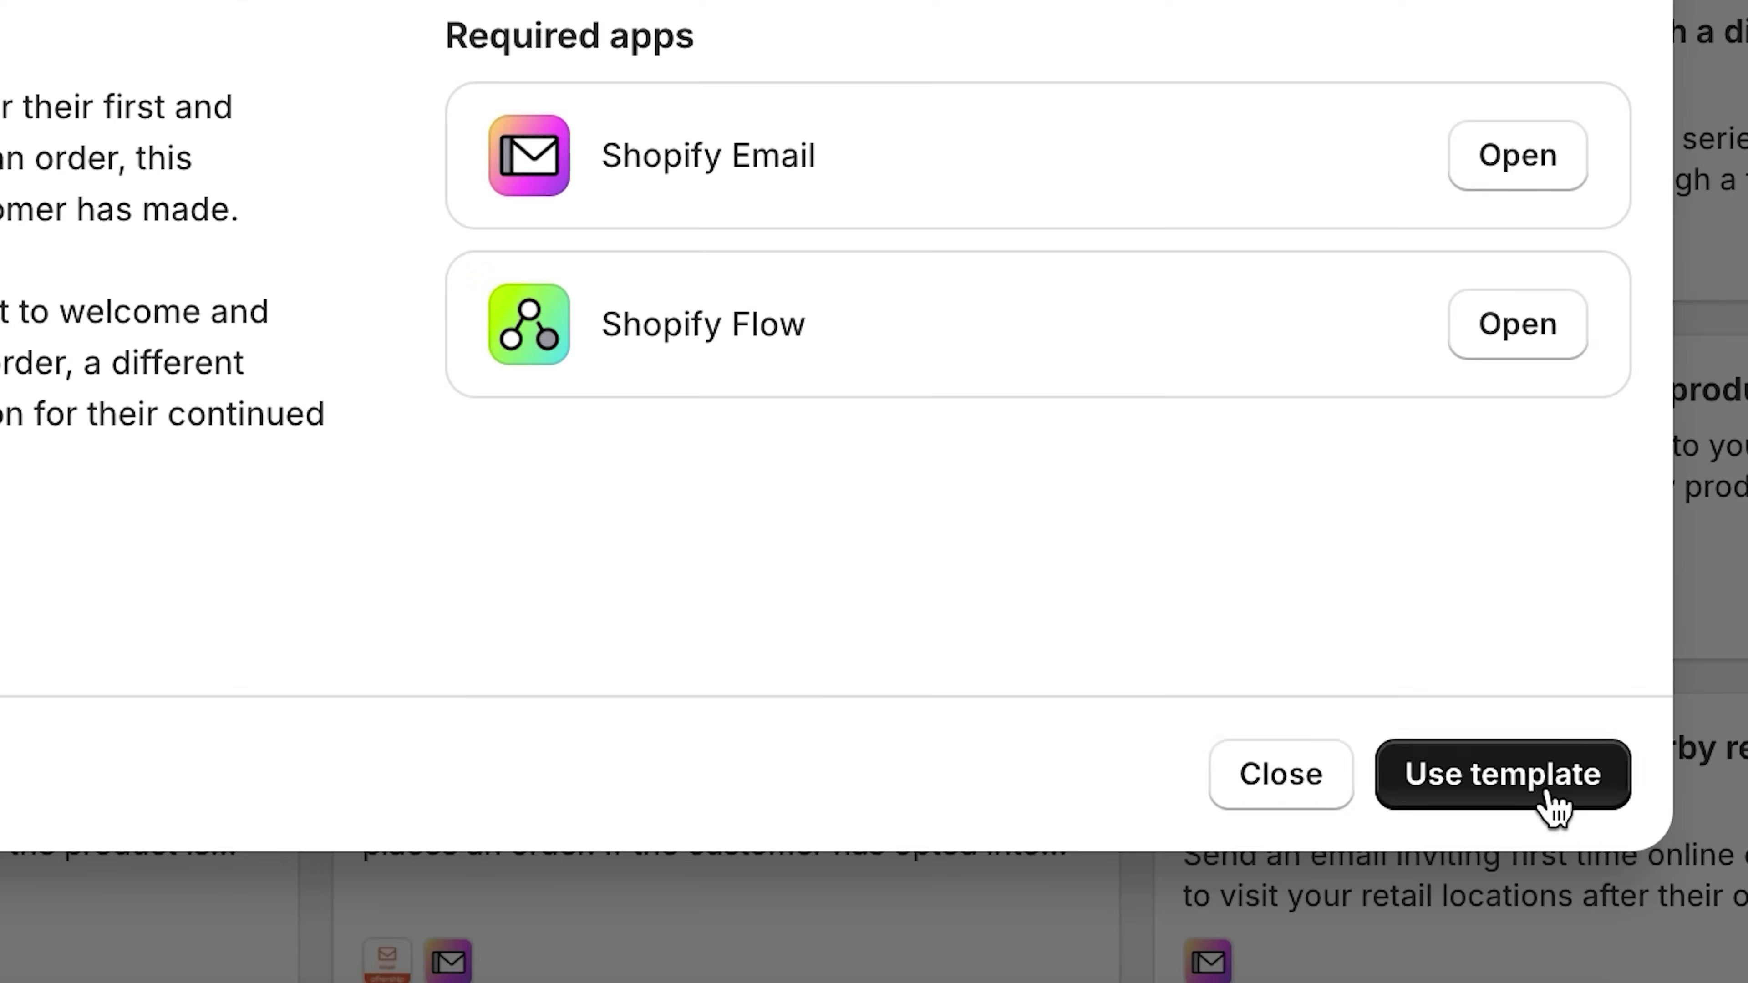
{"action": "left_click", "coordinate": [1441, 958]}
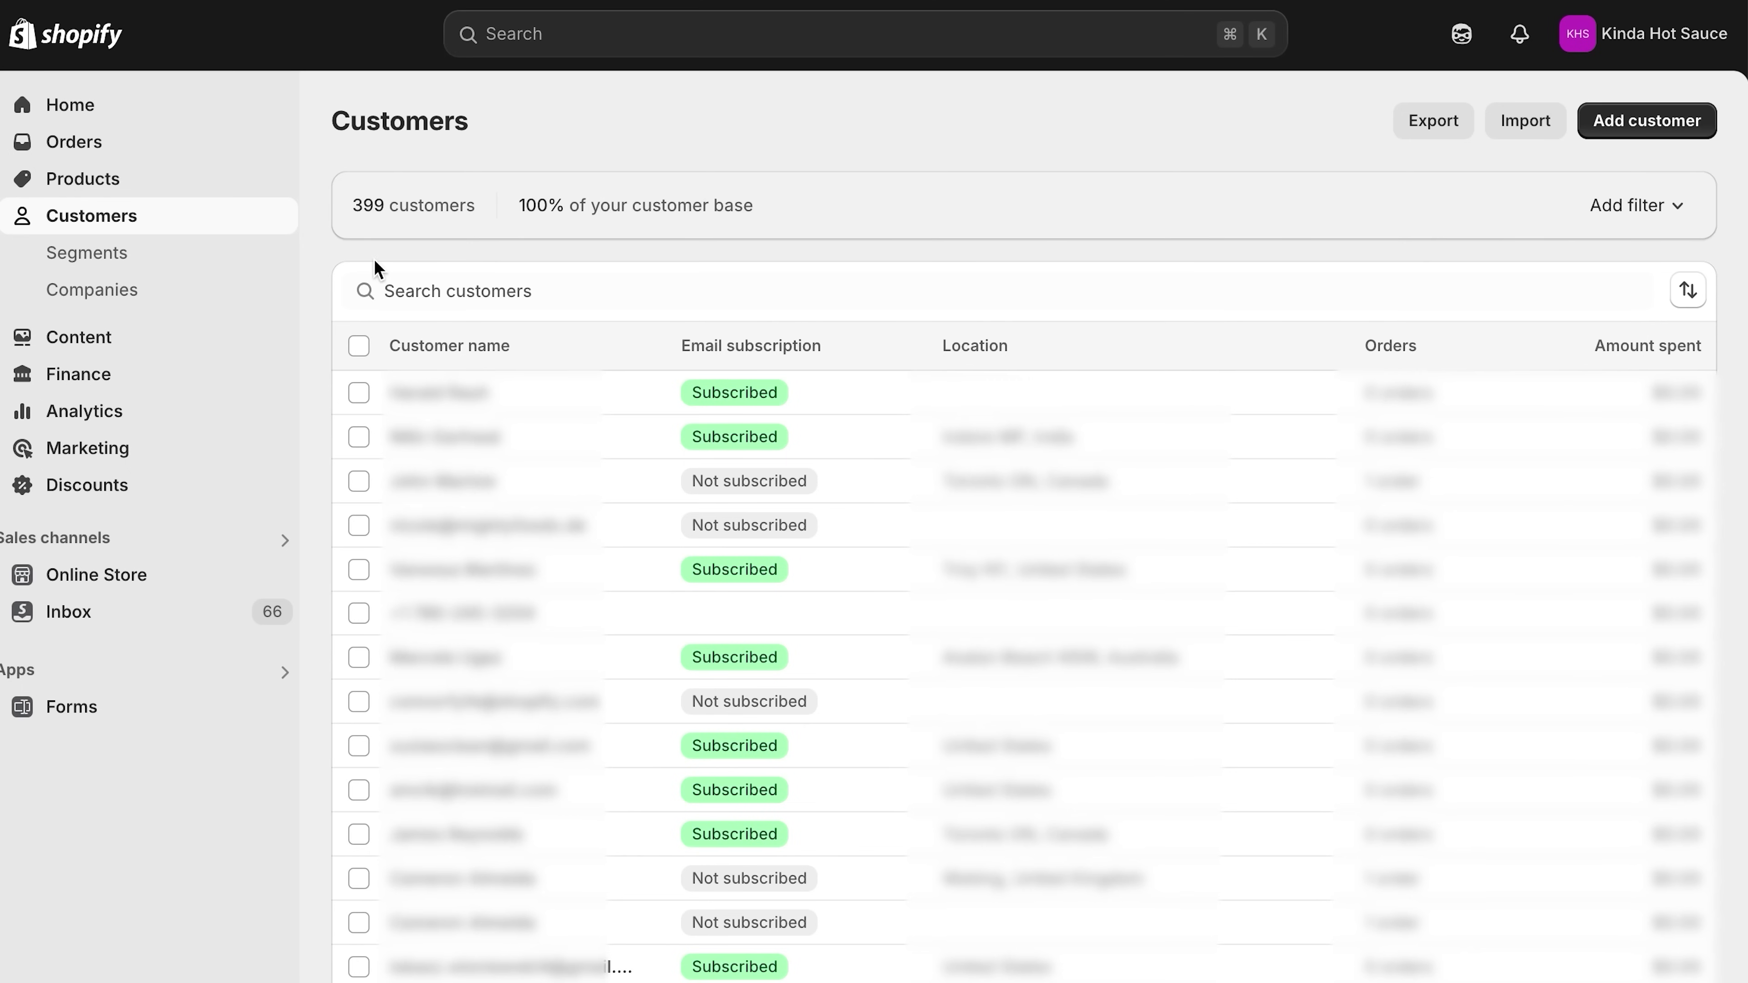
Go to the Segments page under Customers.
{"action": "left_click", "coordinate": [203, 253]}
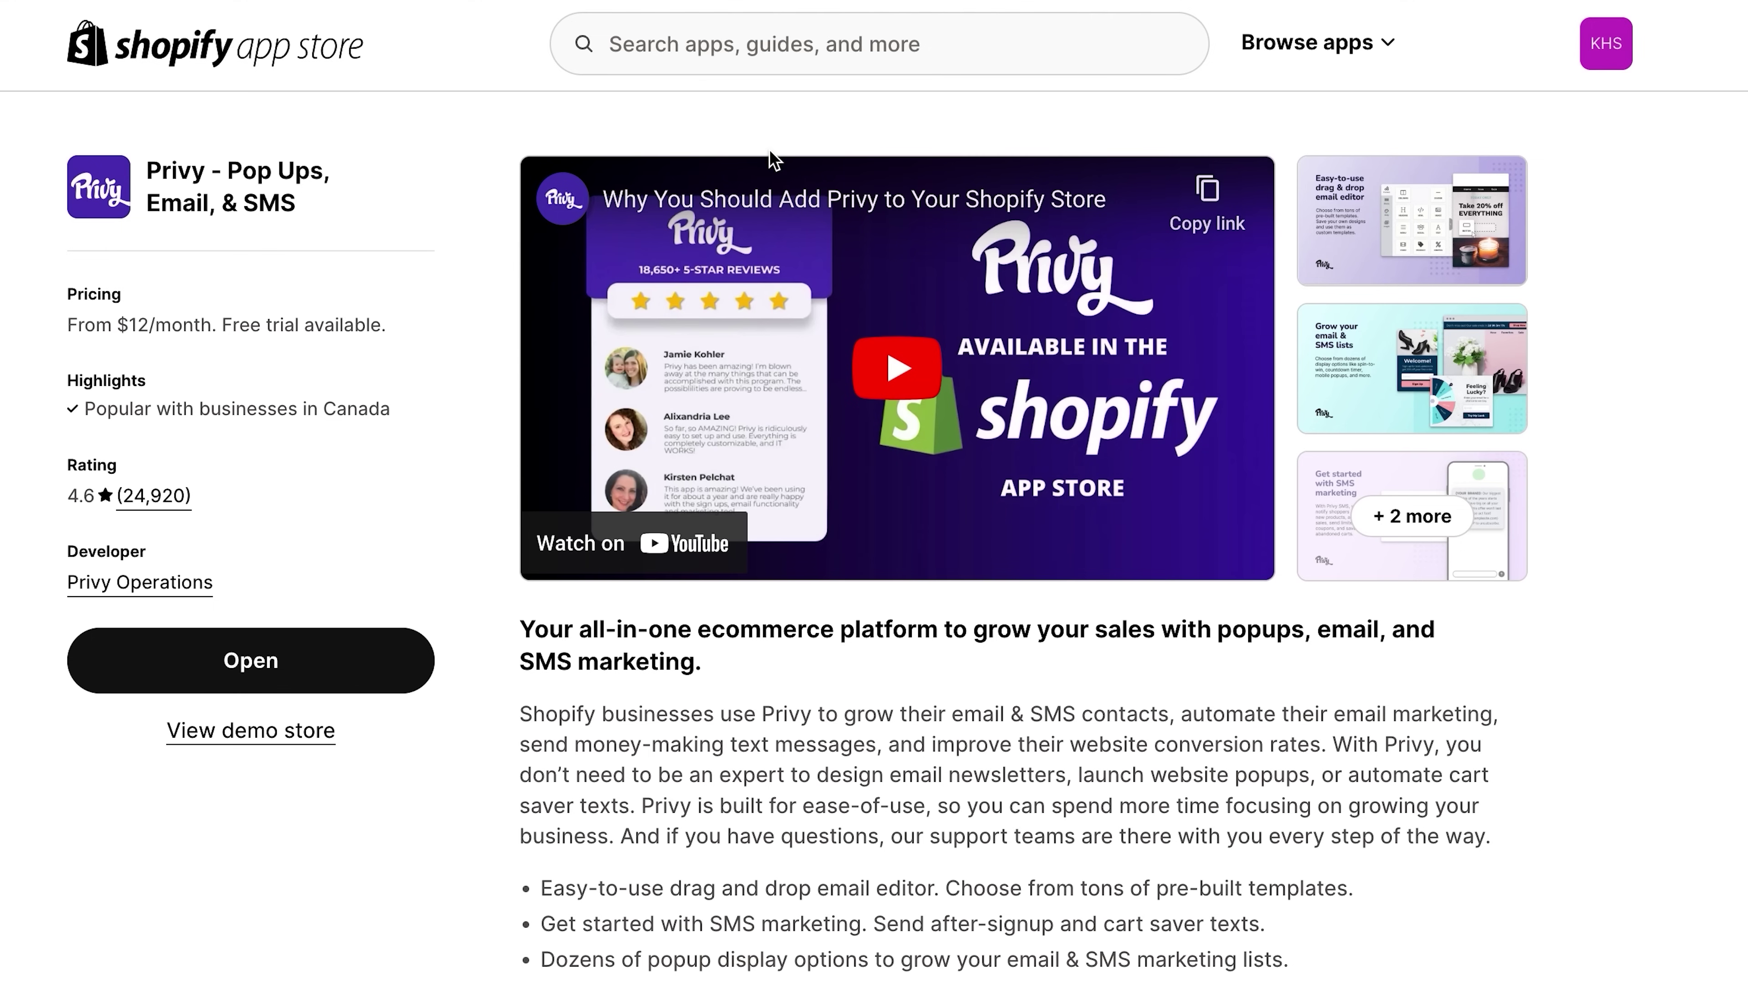
{"action": "scroll", "coordinate": [894, 482], "scroll_direction": "down", "scroll_amount": 1}
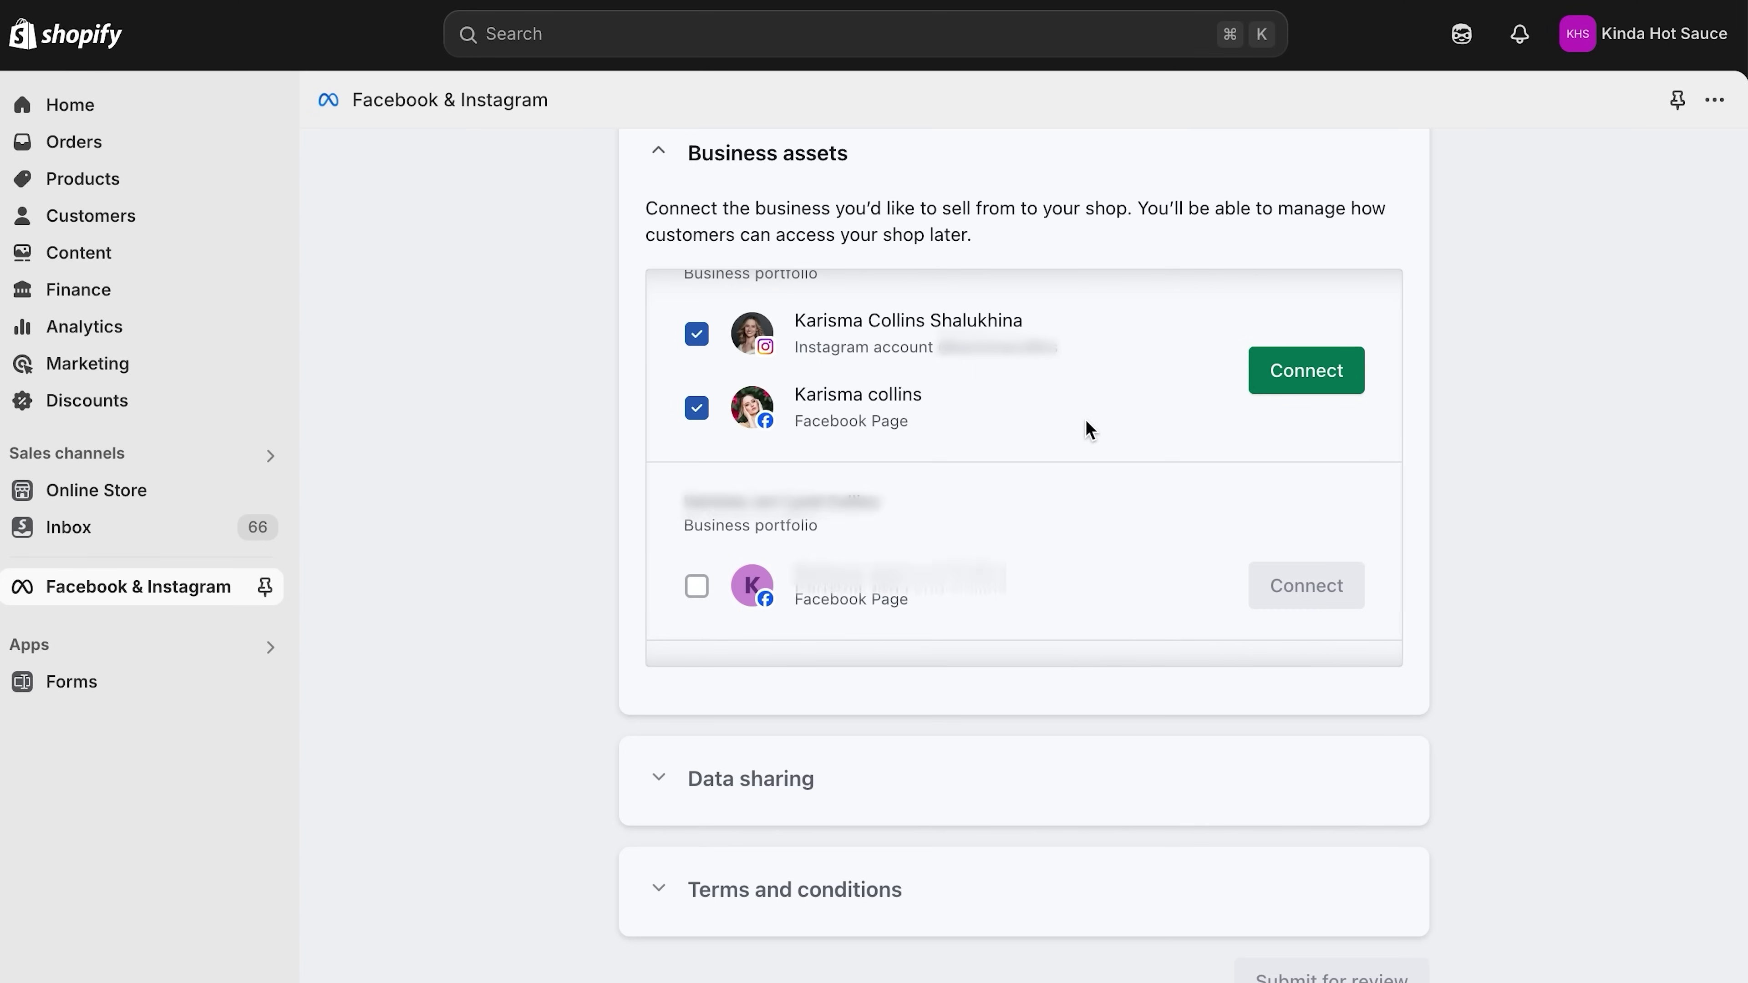
Connect the Instagram account and Facebook Page, compare data sharing levels, and keep Enhanced.
{"action": "scroll", "coordinate": [1086, 422], "scroll_direction": "up", "scroll_amount": 1}
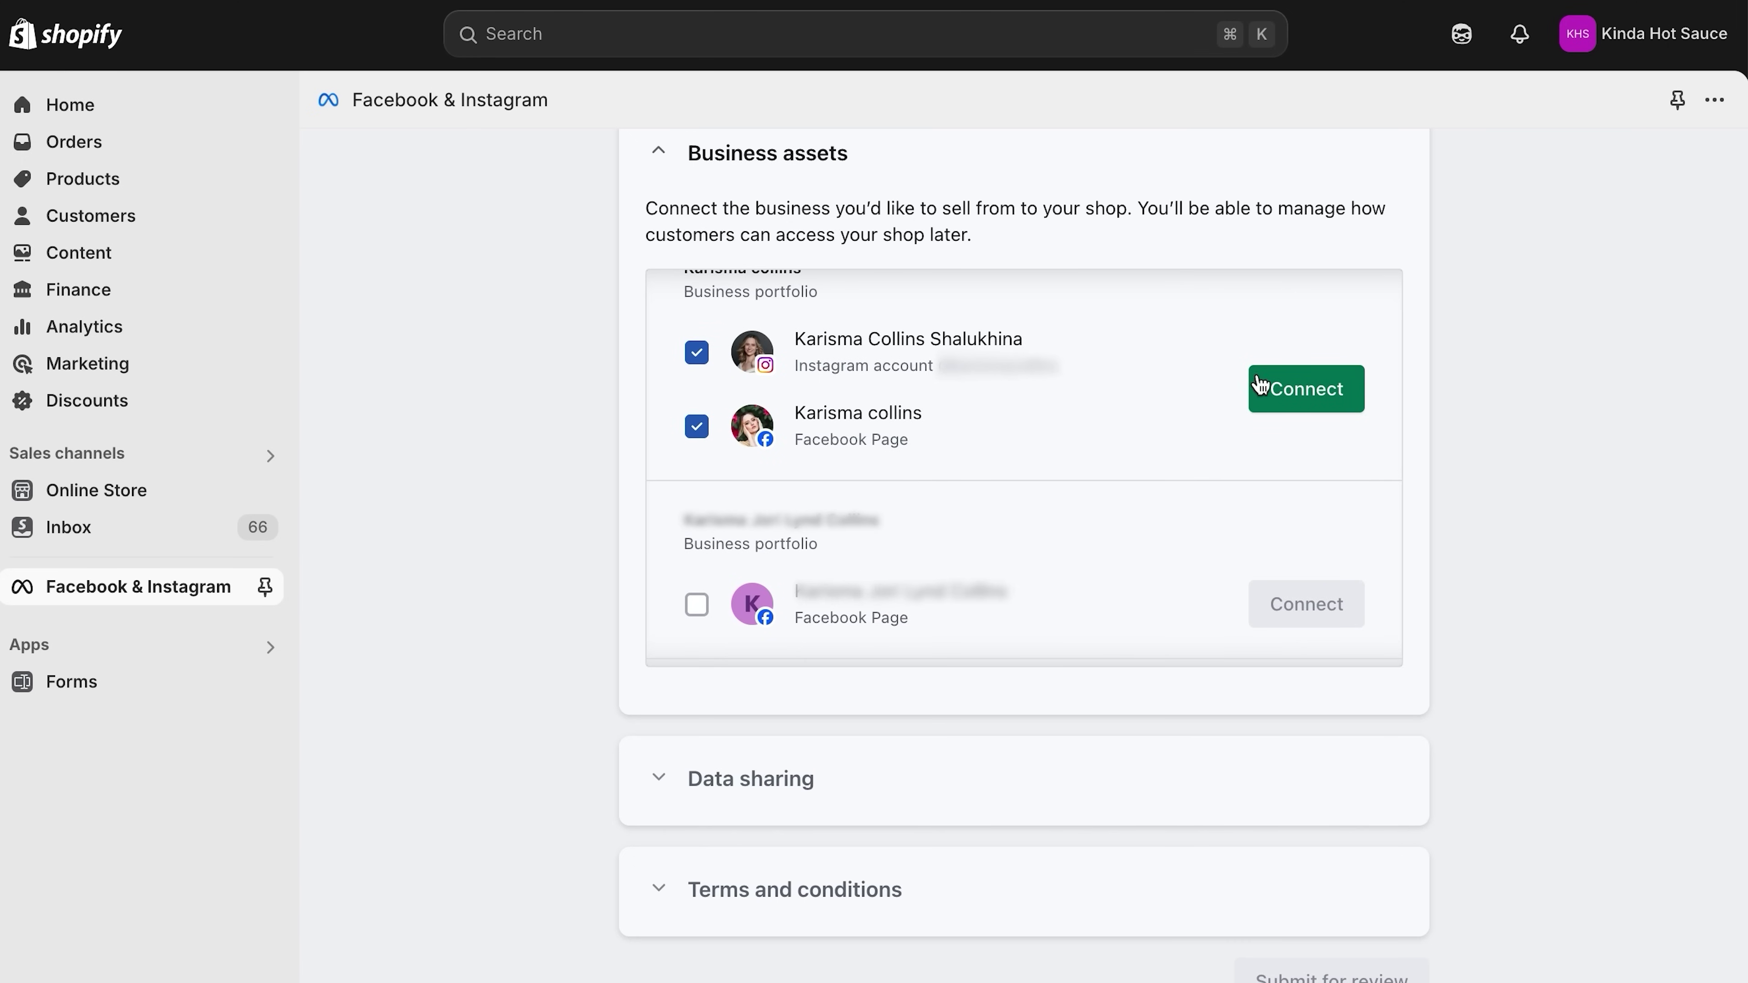
{"action": "left_click", "coordinate": [1297, 389]}
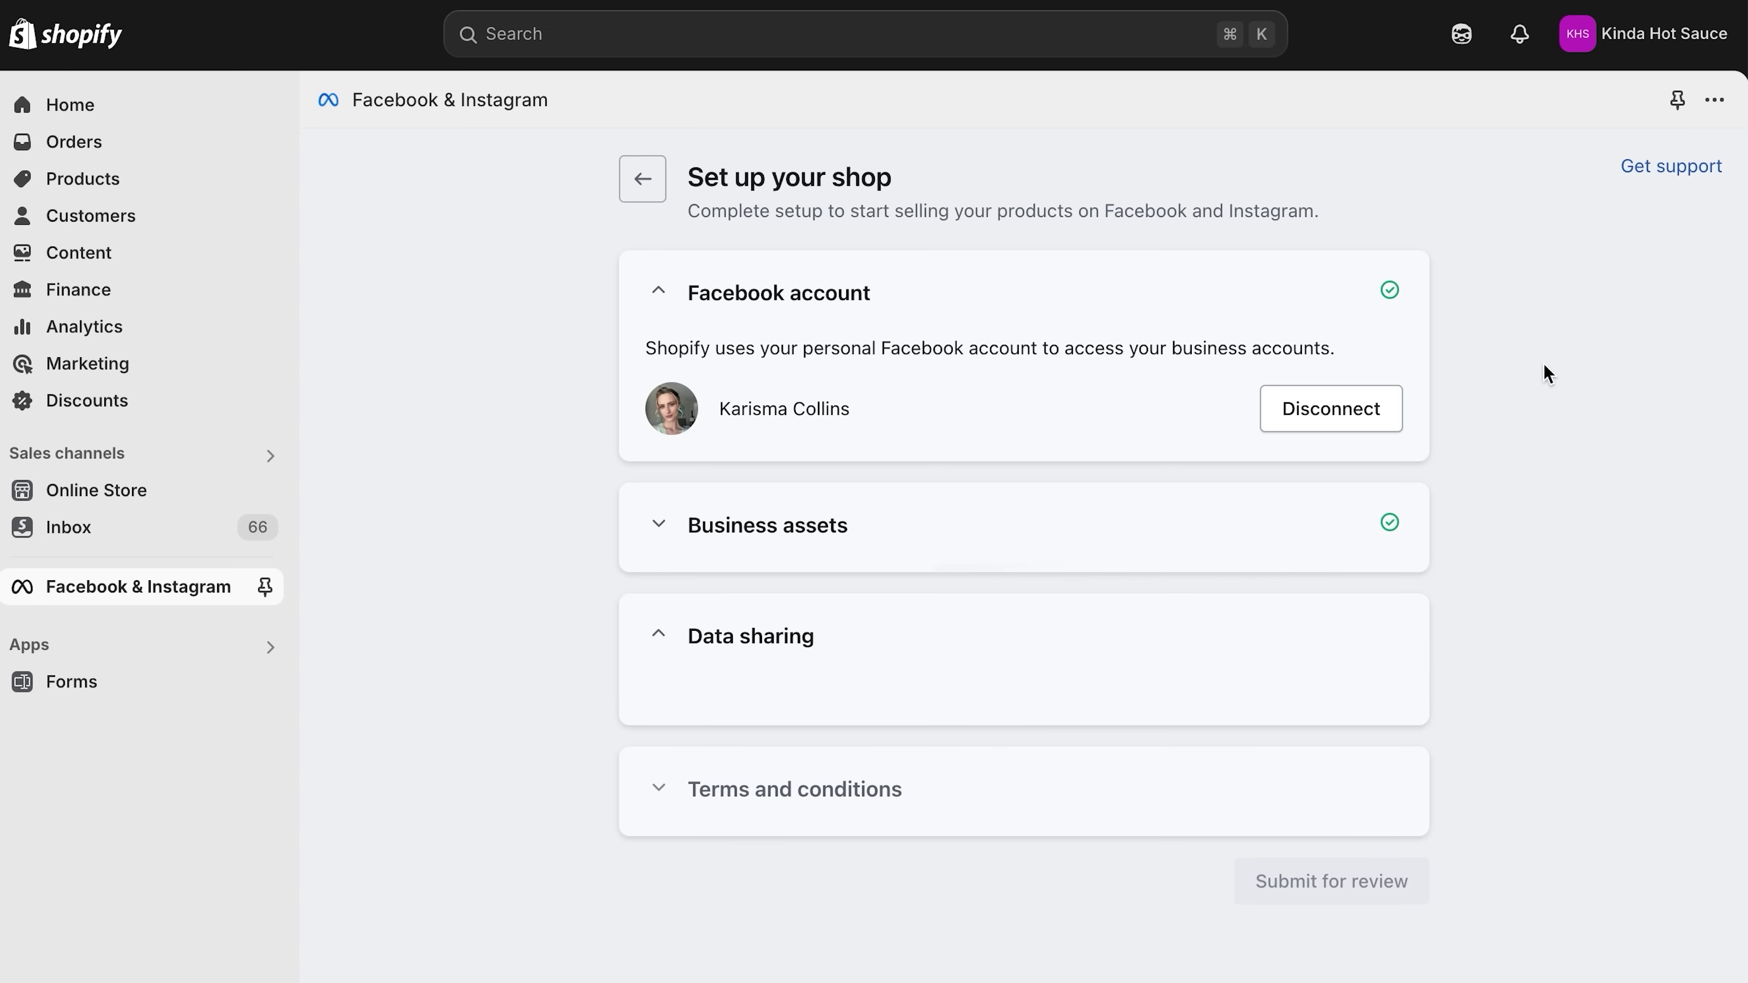
{"action": "scroll", "coordinate": [1547, 375], "scroll_direction": "down", "scroll_amount": 5}
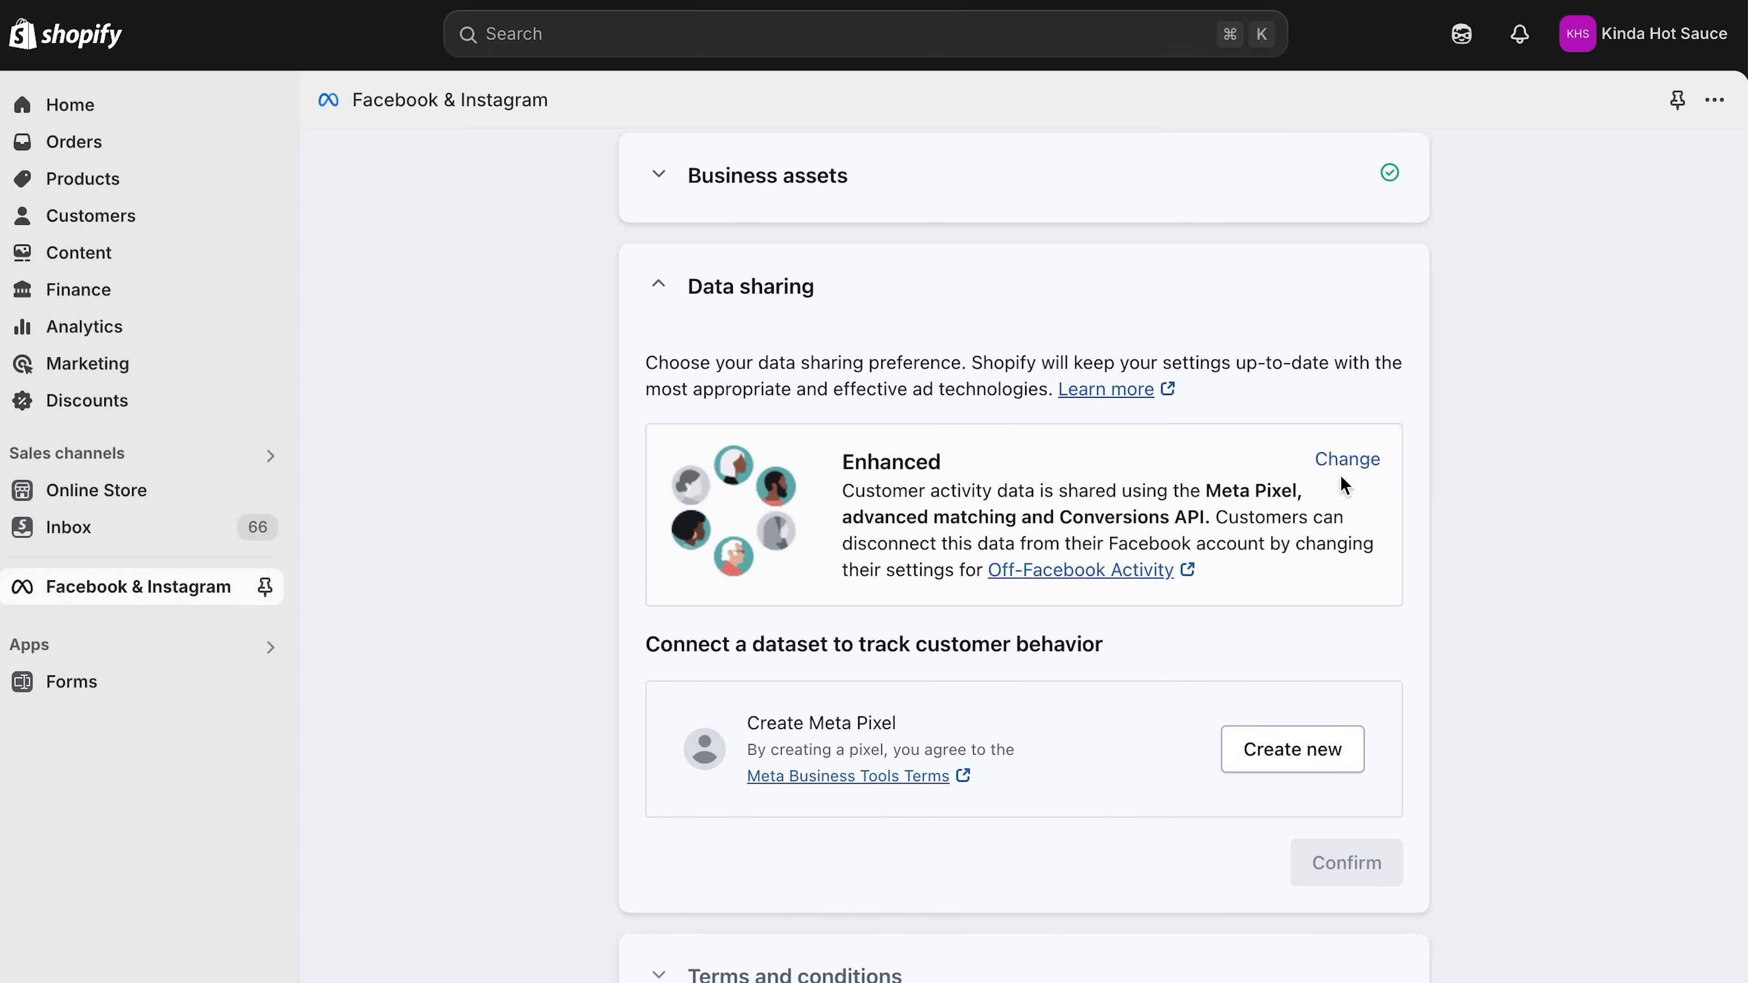
{"action": "left_click", "coordinate": [1347, 459]}
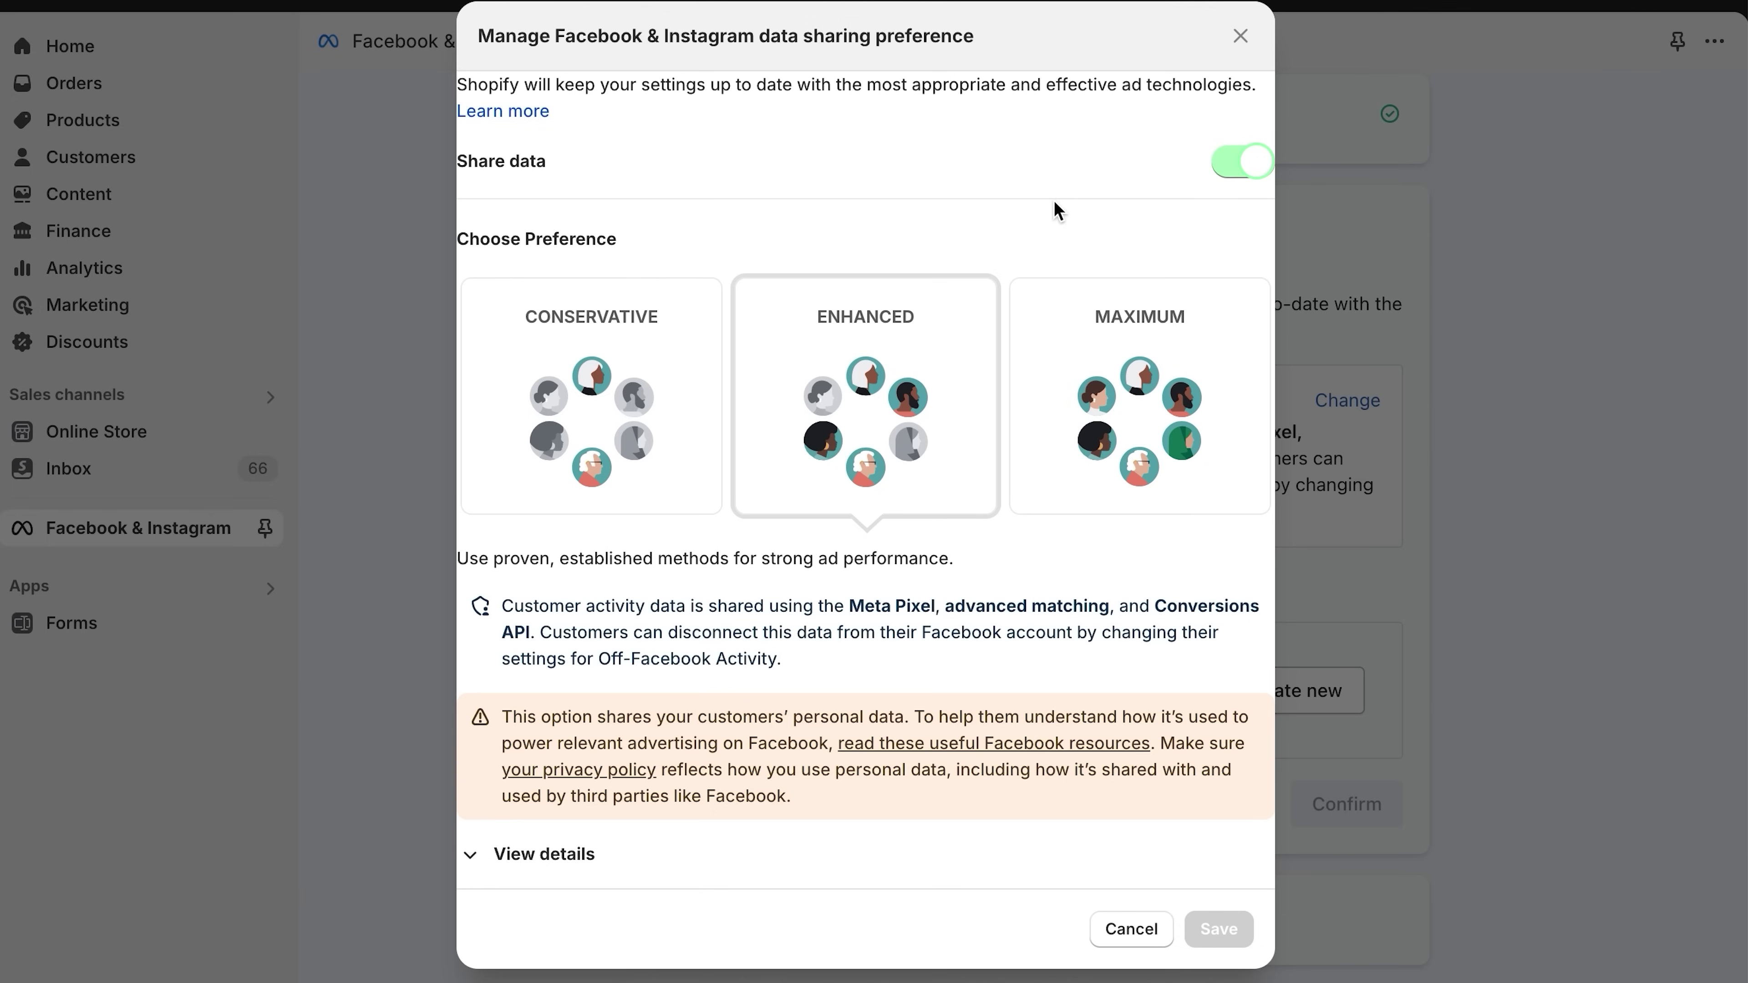
{"action": "left_click", "coordinate": [592, 406]}
{"action": "left_click", "coordinate": [823, 492]}
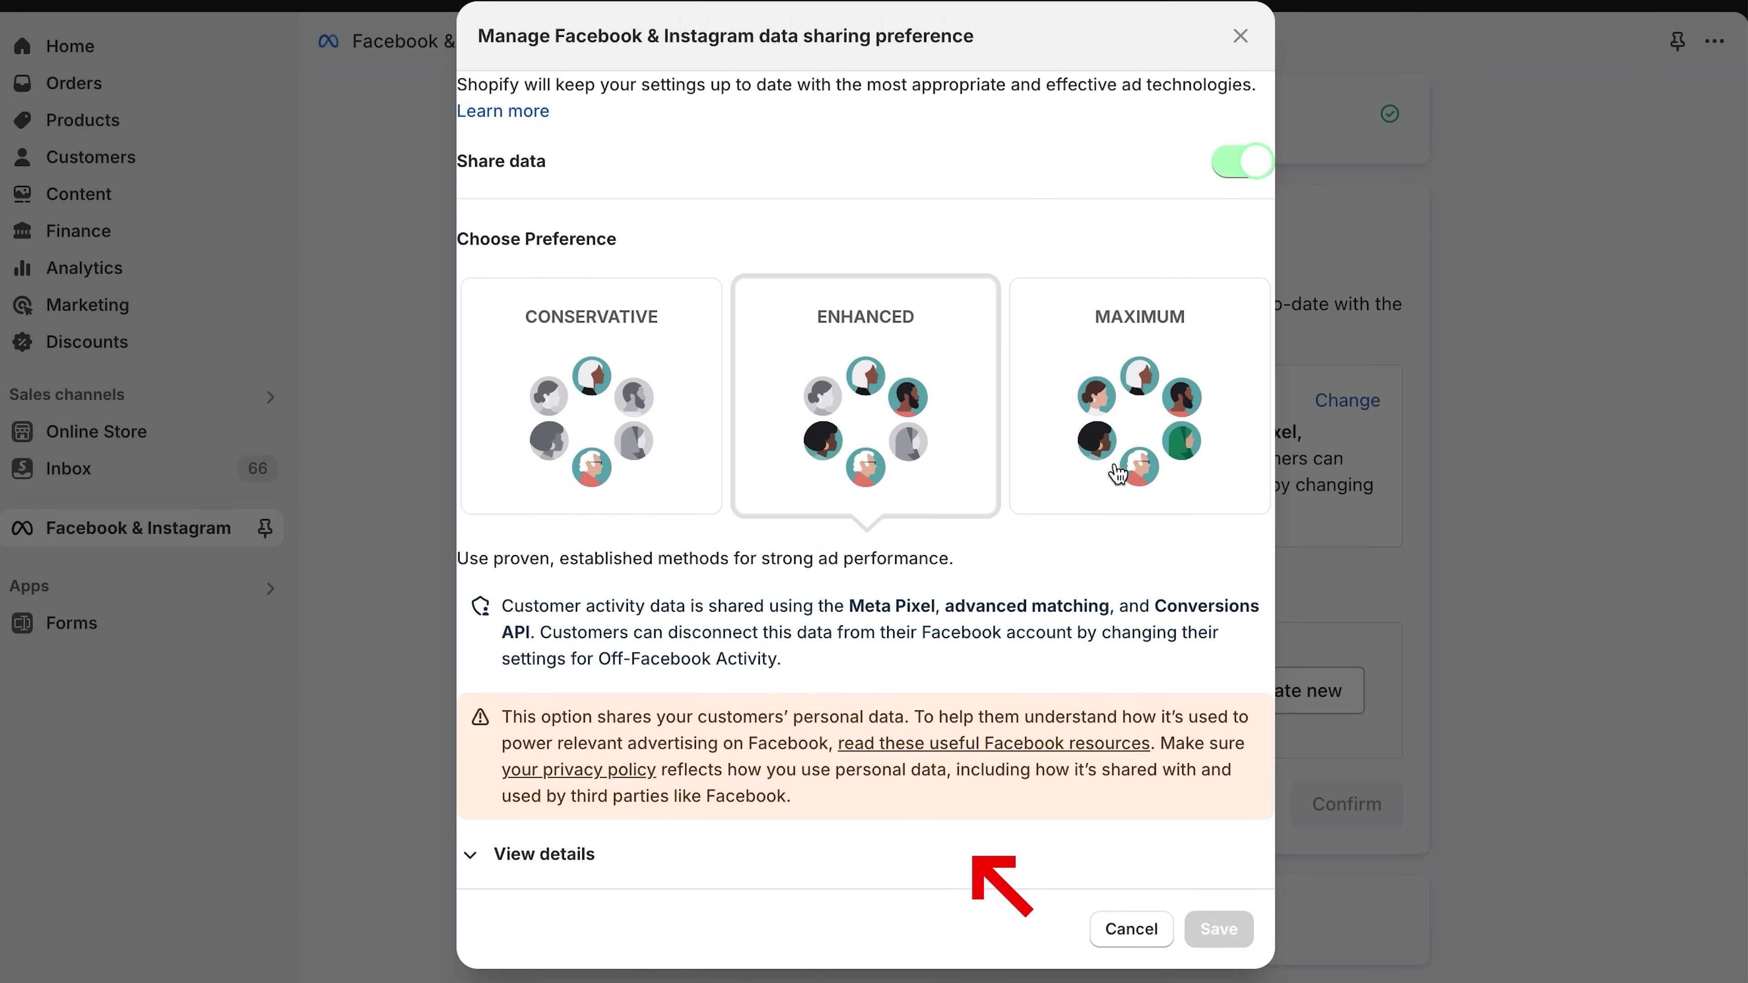
{"action": "left_click", "coordinate": [1118, 473]}
{"action": "left_click", "coordinate": [908, 438]}
{"action": "left_click", "coordinate": [1230, 47]}
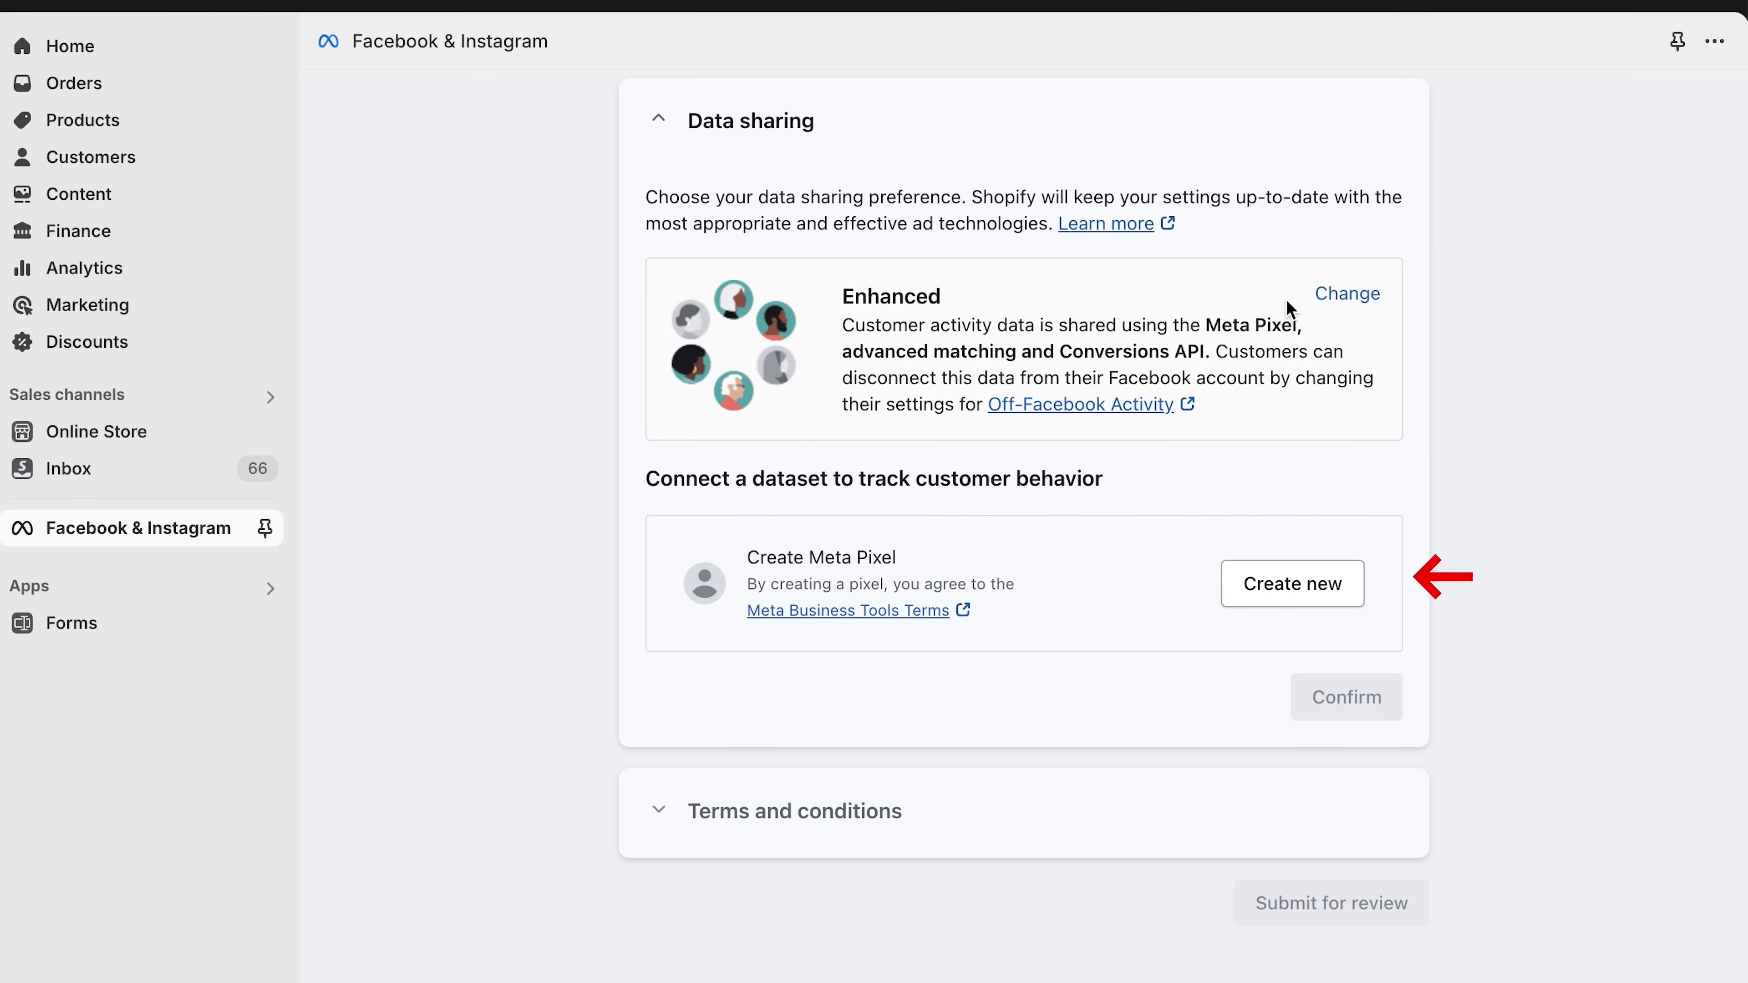
Create a new Meta Pixel, confirm, accept the terms and submit the shop for review.
{"action": "left_click", "coordinate": [1276, 596]}
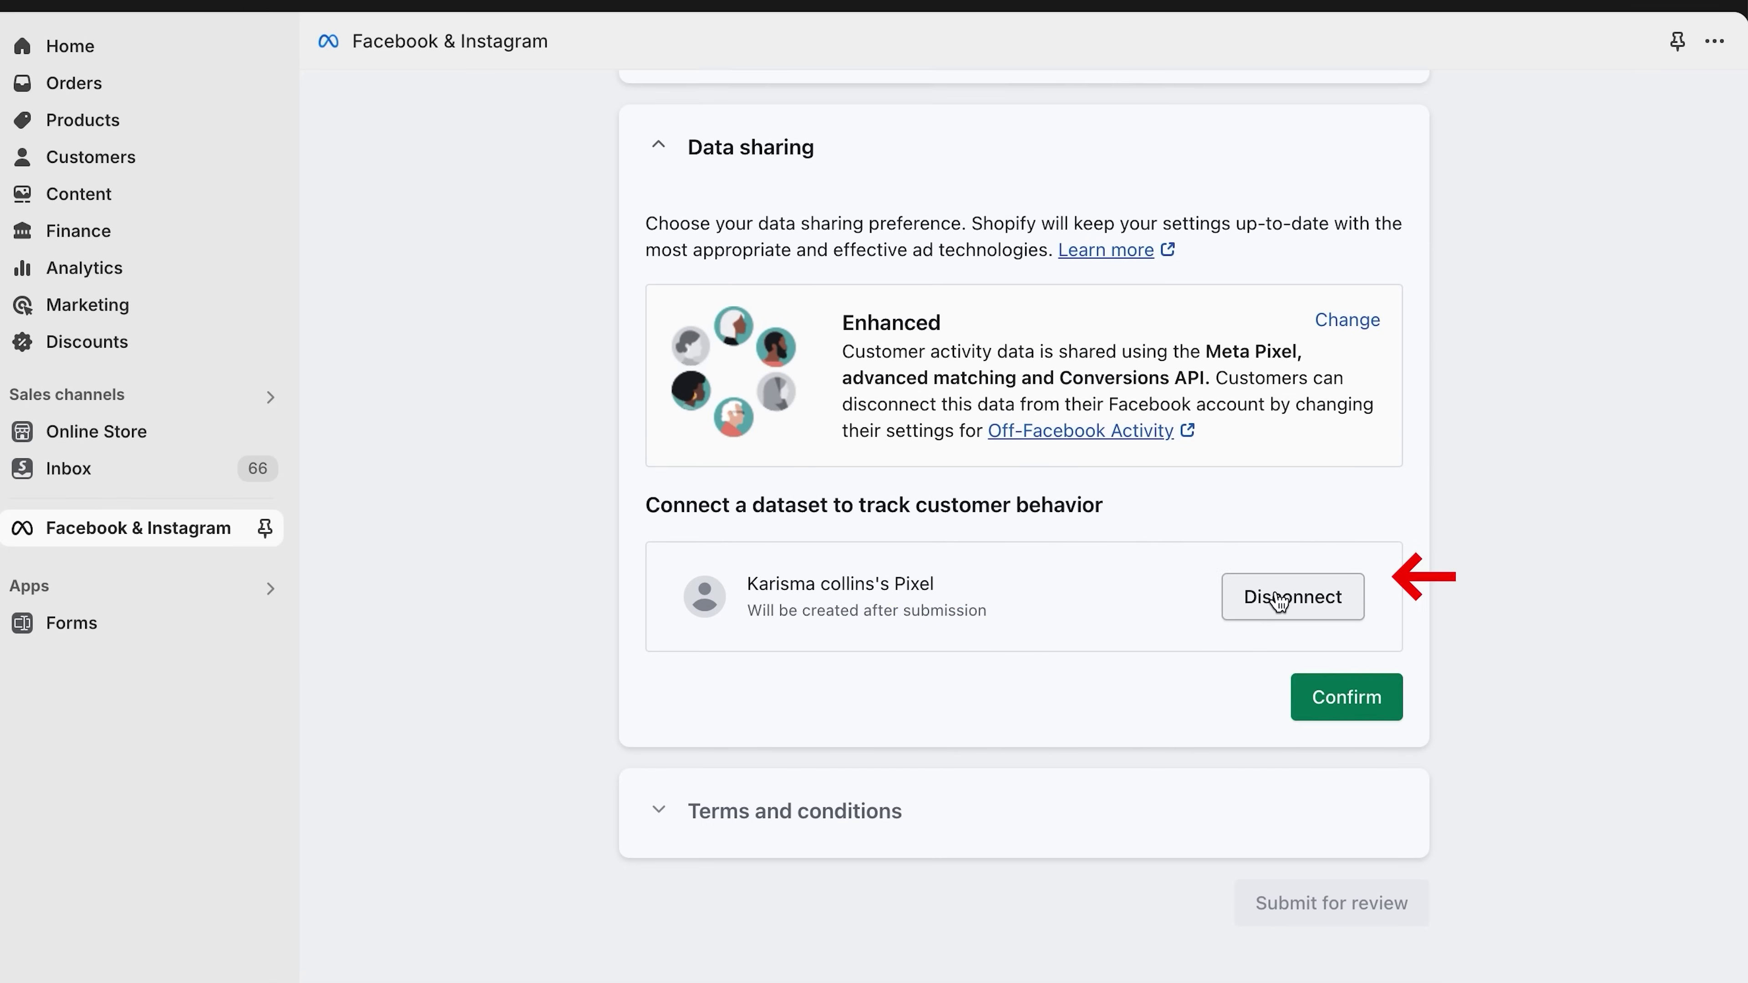
{"action": "left_click", "coordinate": [1347, 703]}
{"action": "left_click", "coordinate": [654, 782]}
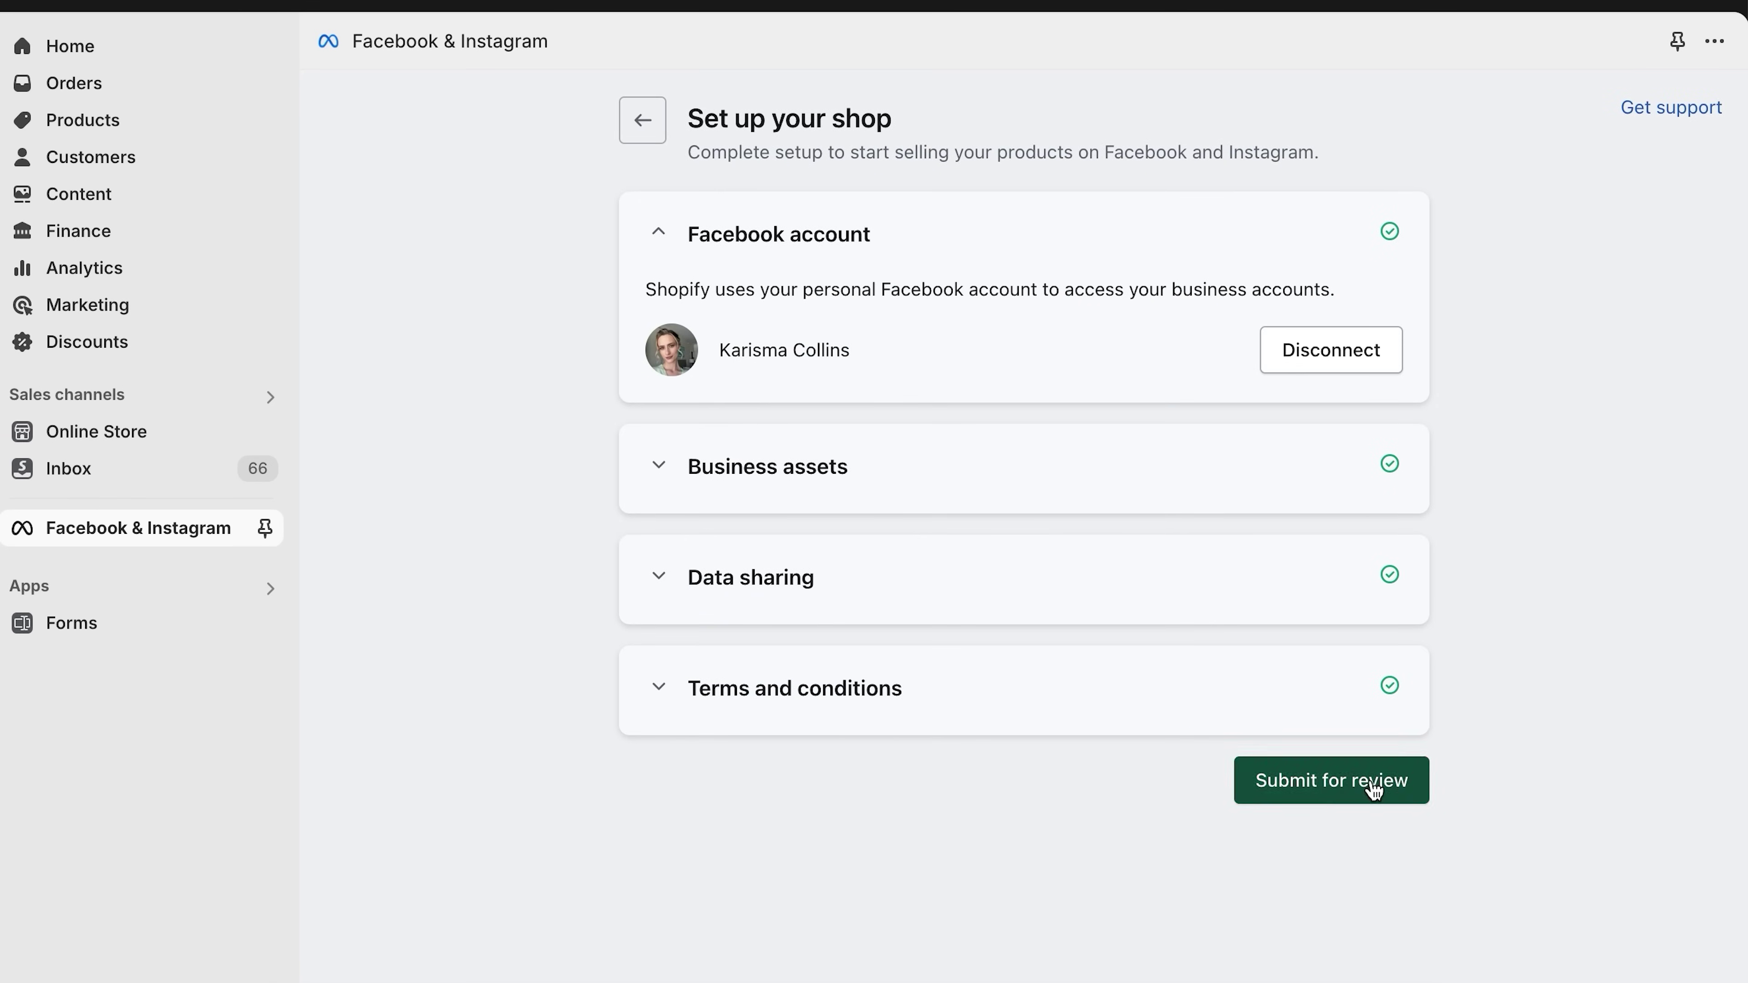
{"action": "left_click", "coordinate": [1372, 788]}
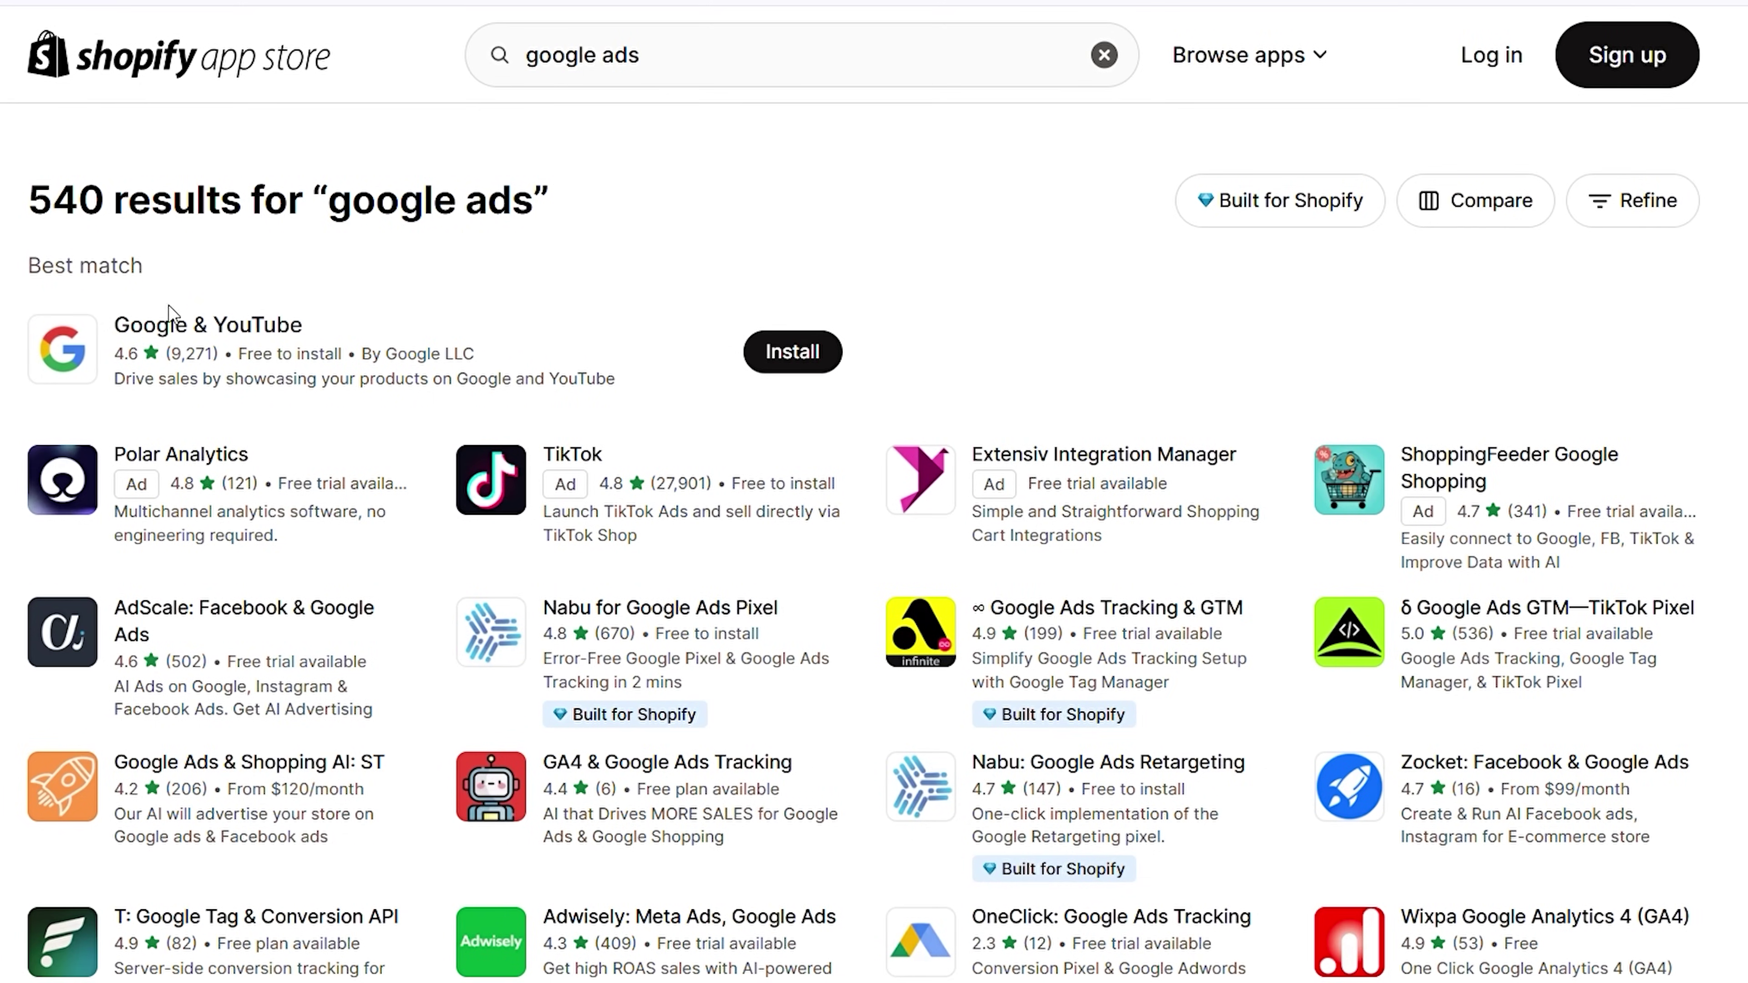
Install the Google & YouTube app and sign in with the store's Google account.
{"action": "left_click", "coordinate": [196, 329]}
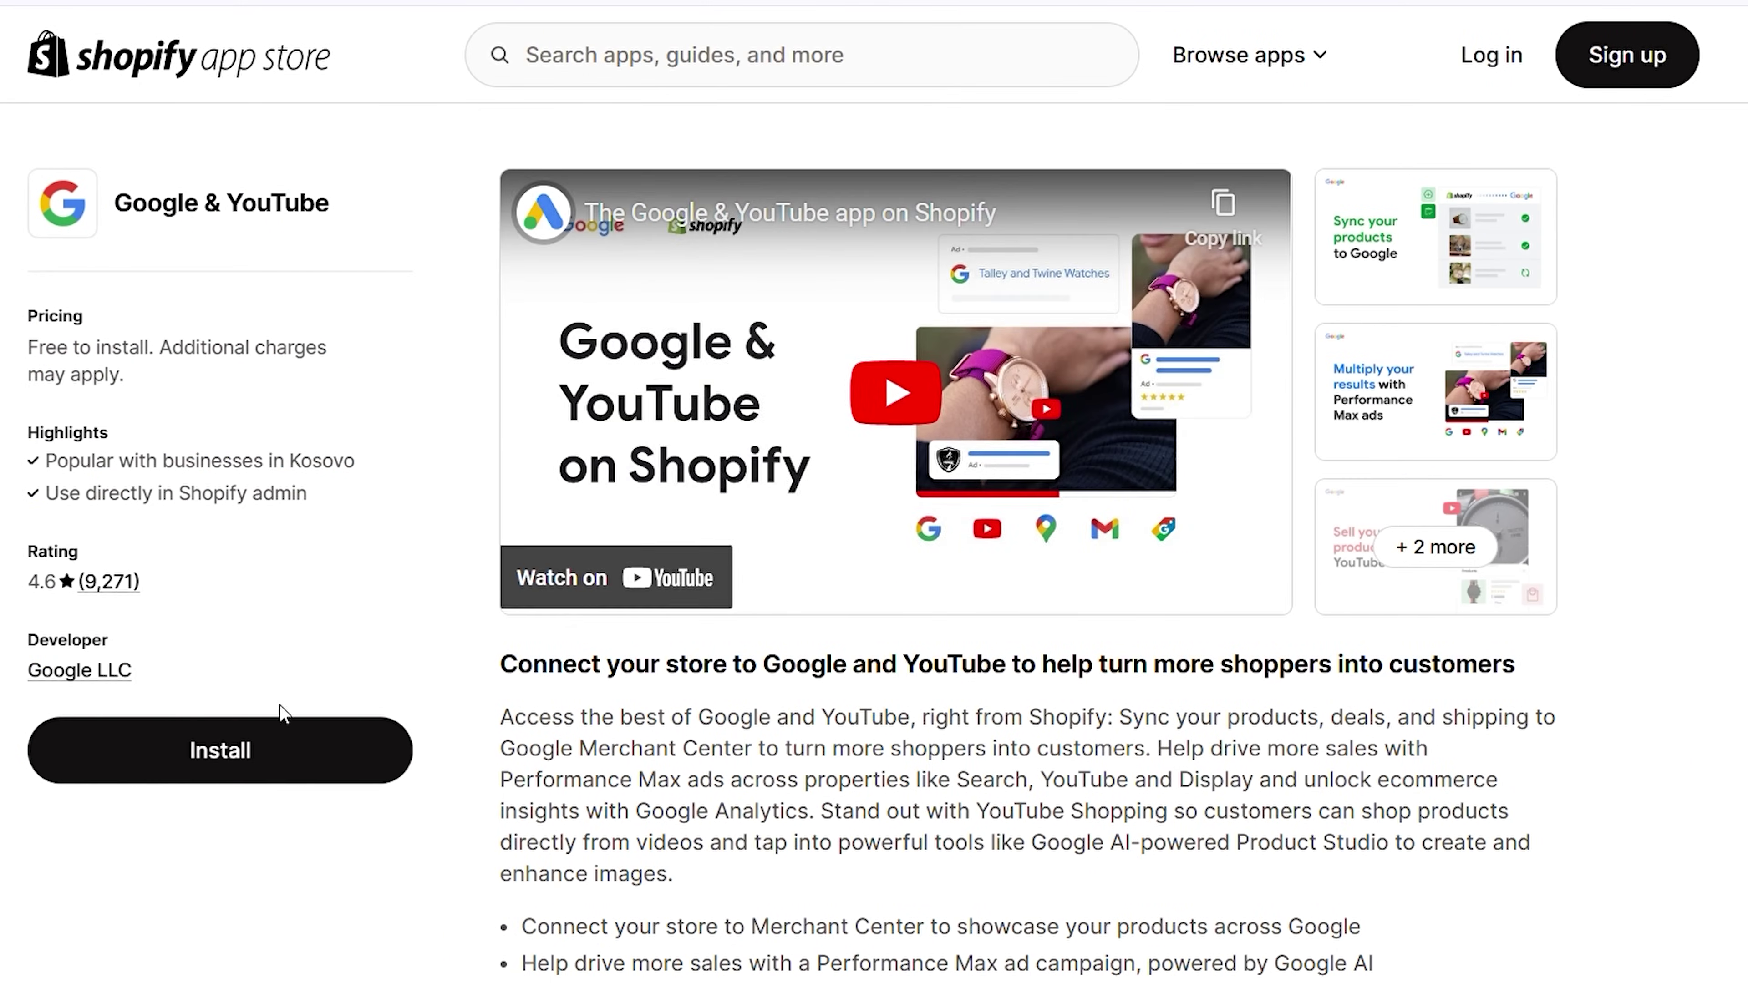
{"action": "left_click", "coordinate": [254, 758]}
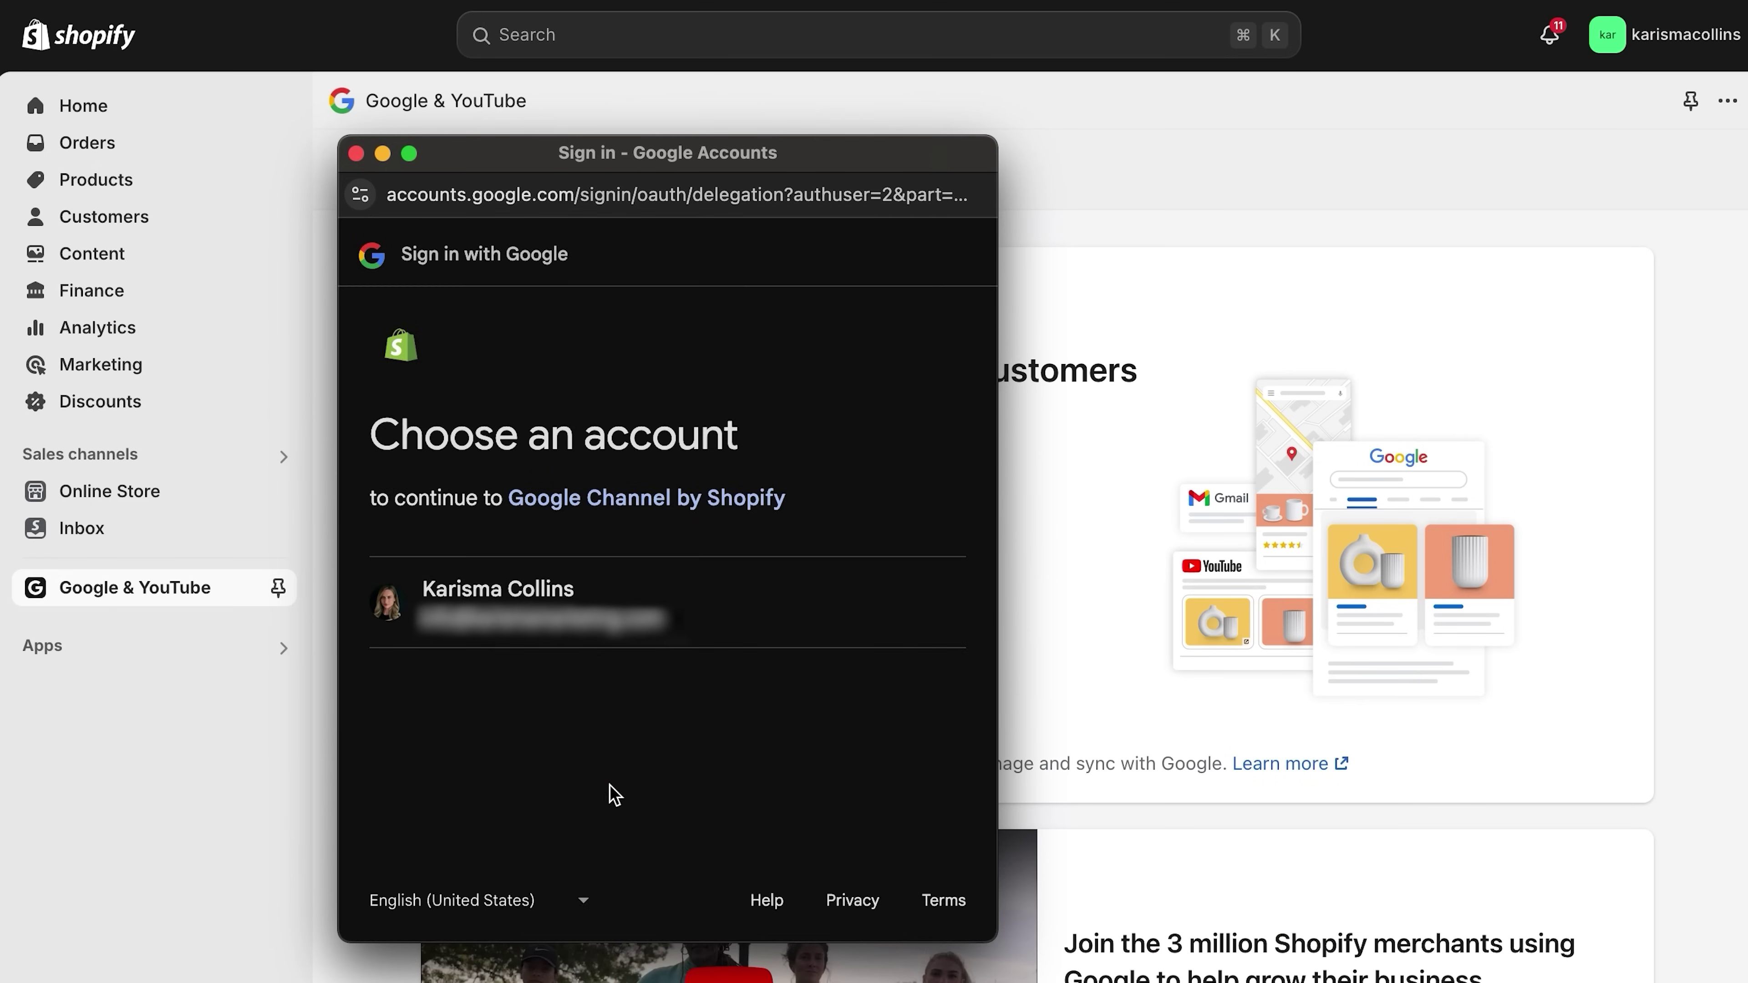
{"action": "left_click", "coordinate": [519, 597]}
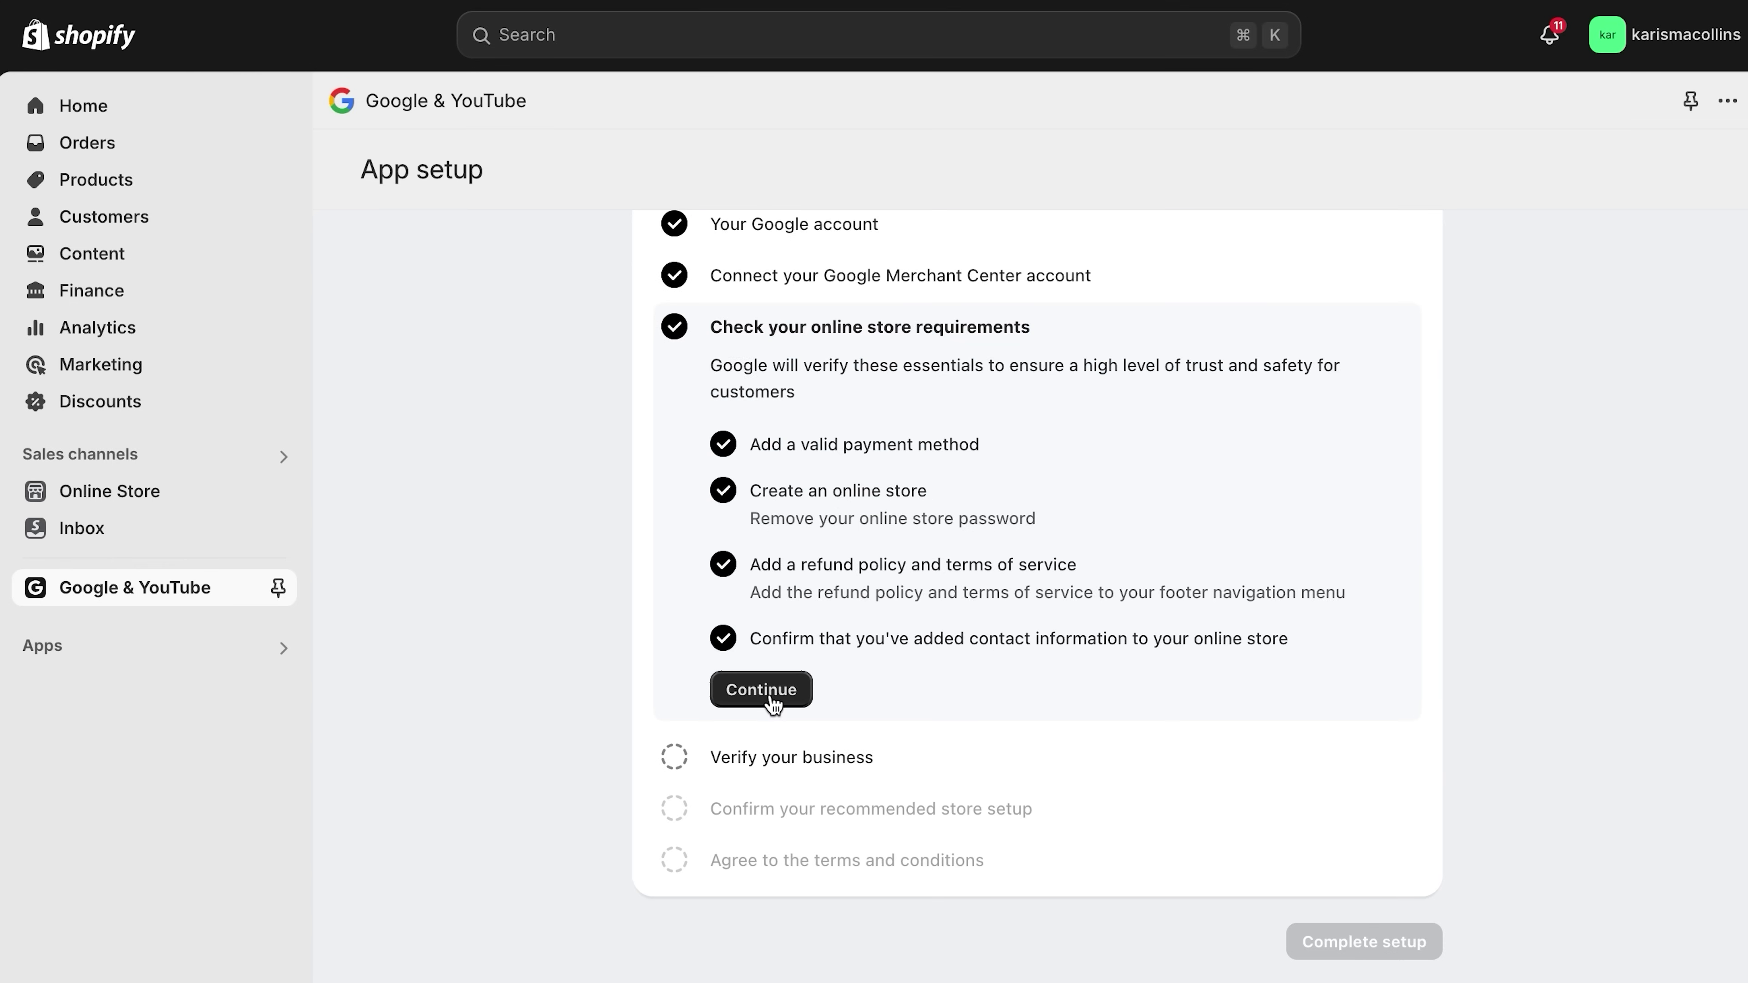
Verify the business, set the target language to English, save, and agree to the terms.
{"action": "left_click", "coordinate": [761, 689]}
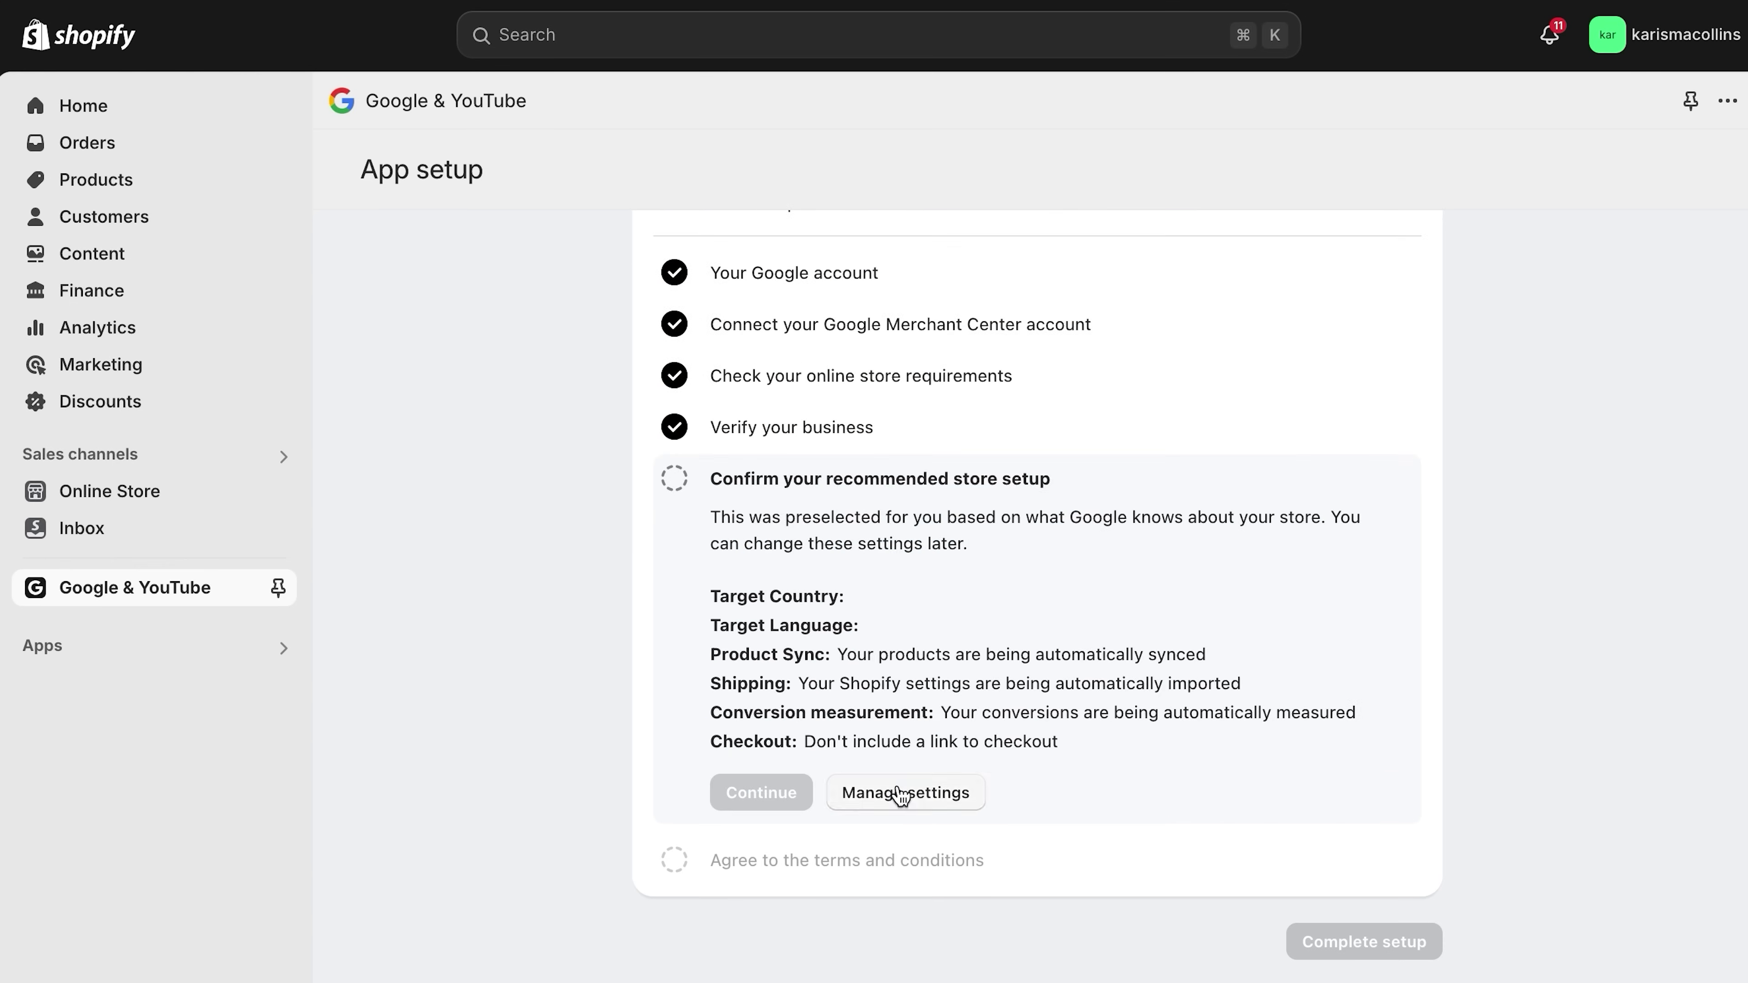
{"action": "left_click", "coordinate": [901, 795]}
{"action": "left_click", "coordinate": [890, 472]}
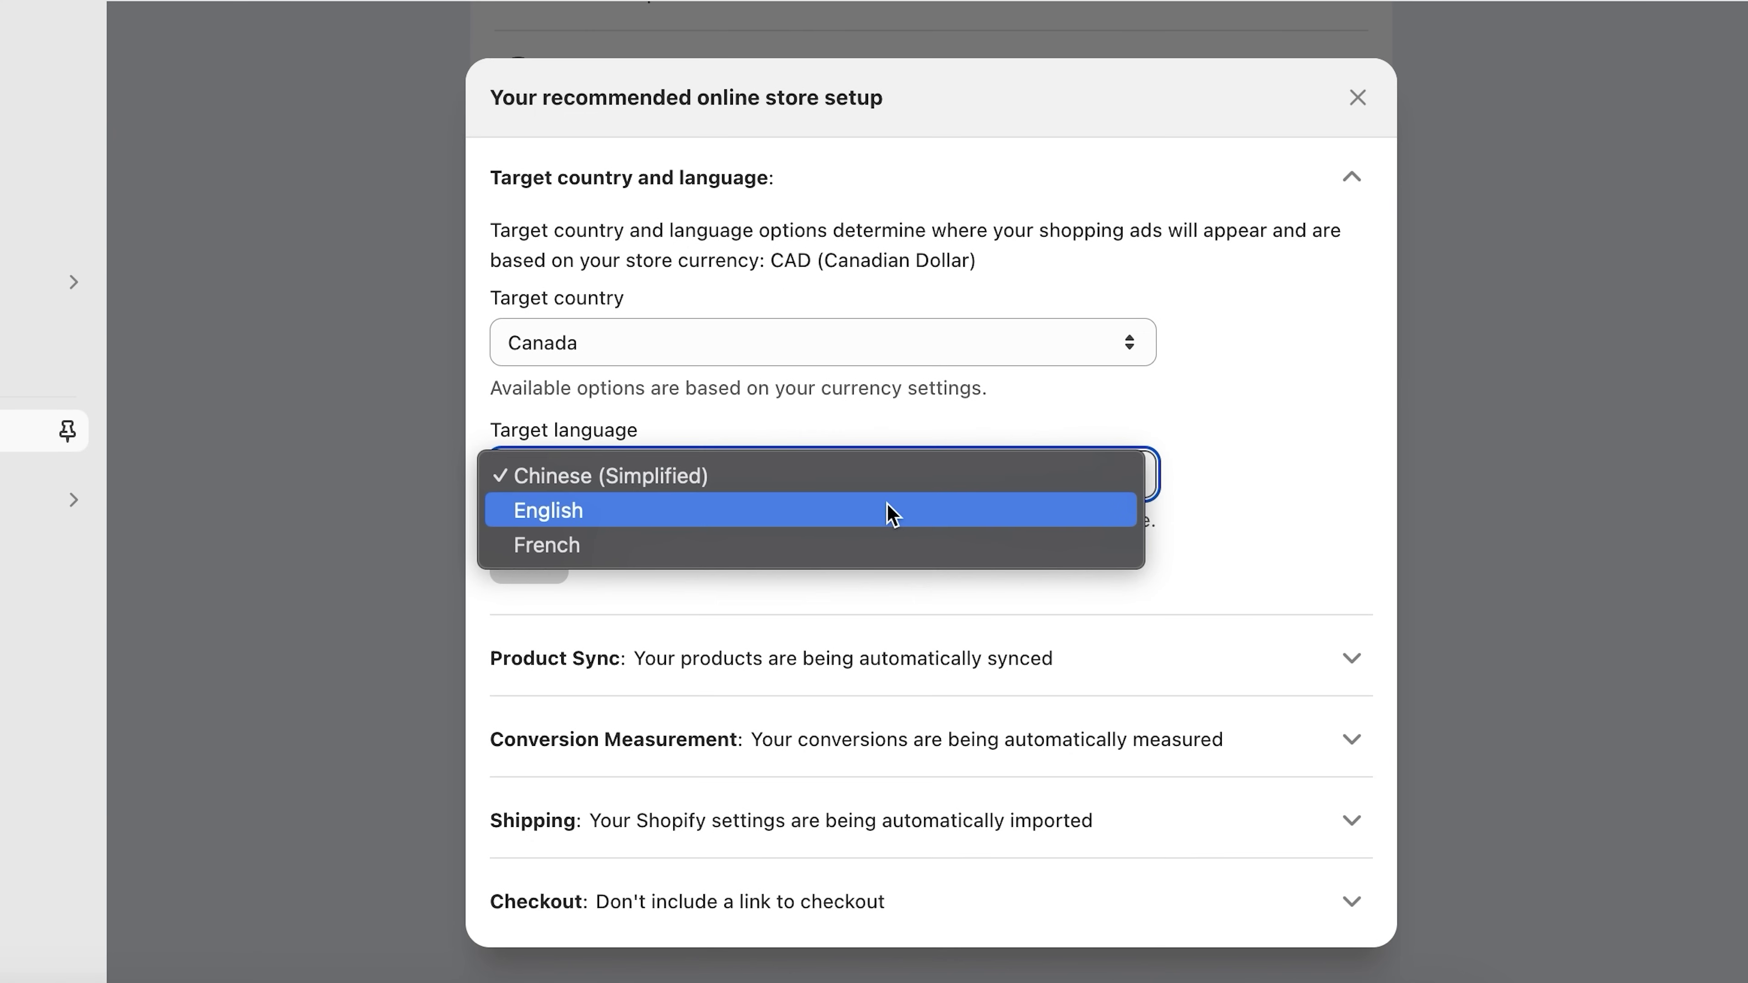
{"action": "left_click", "coordinate": [890, 508]}
{"action": "left_click", "coordinate": [527, 561]}
{"action": "left_click", "coordinate": [752, 843]}
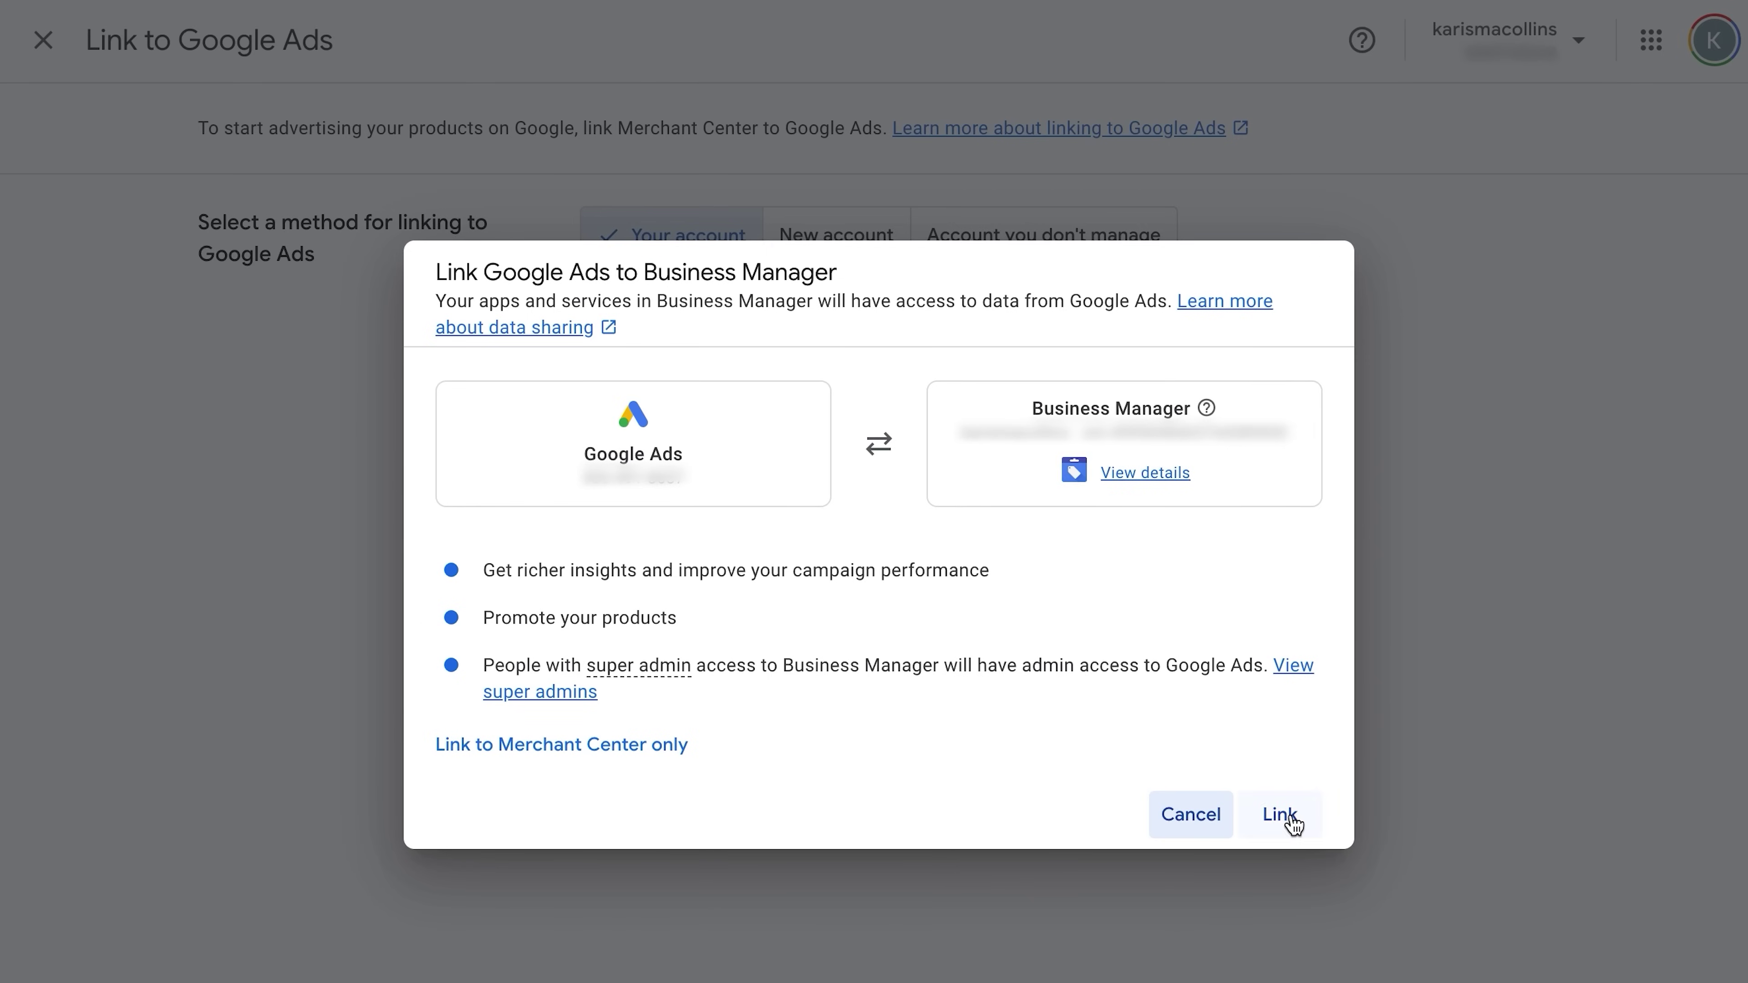
Confirm linking the Google Ads account to Business Manager in Merchant Center.
{"action": "left_click", "coordinate": [1292, 819]}
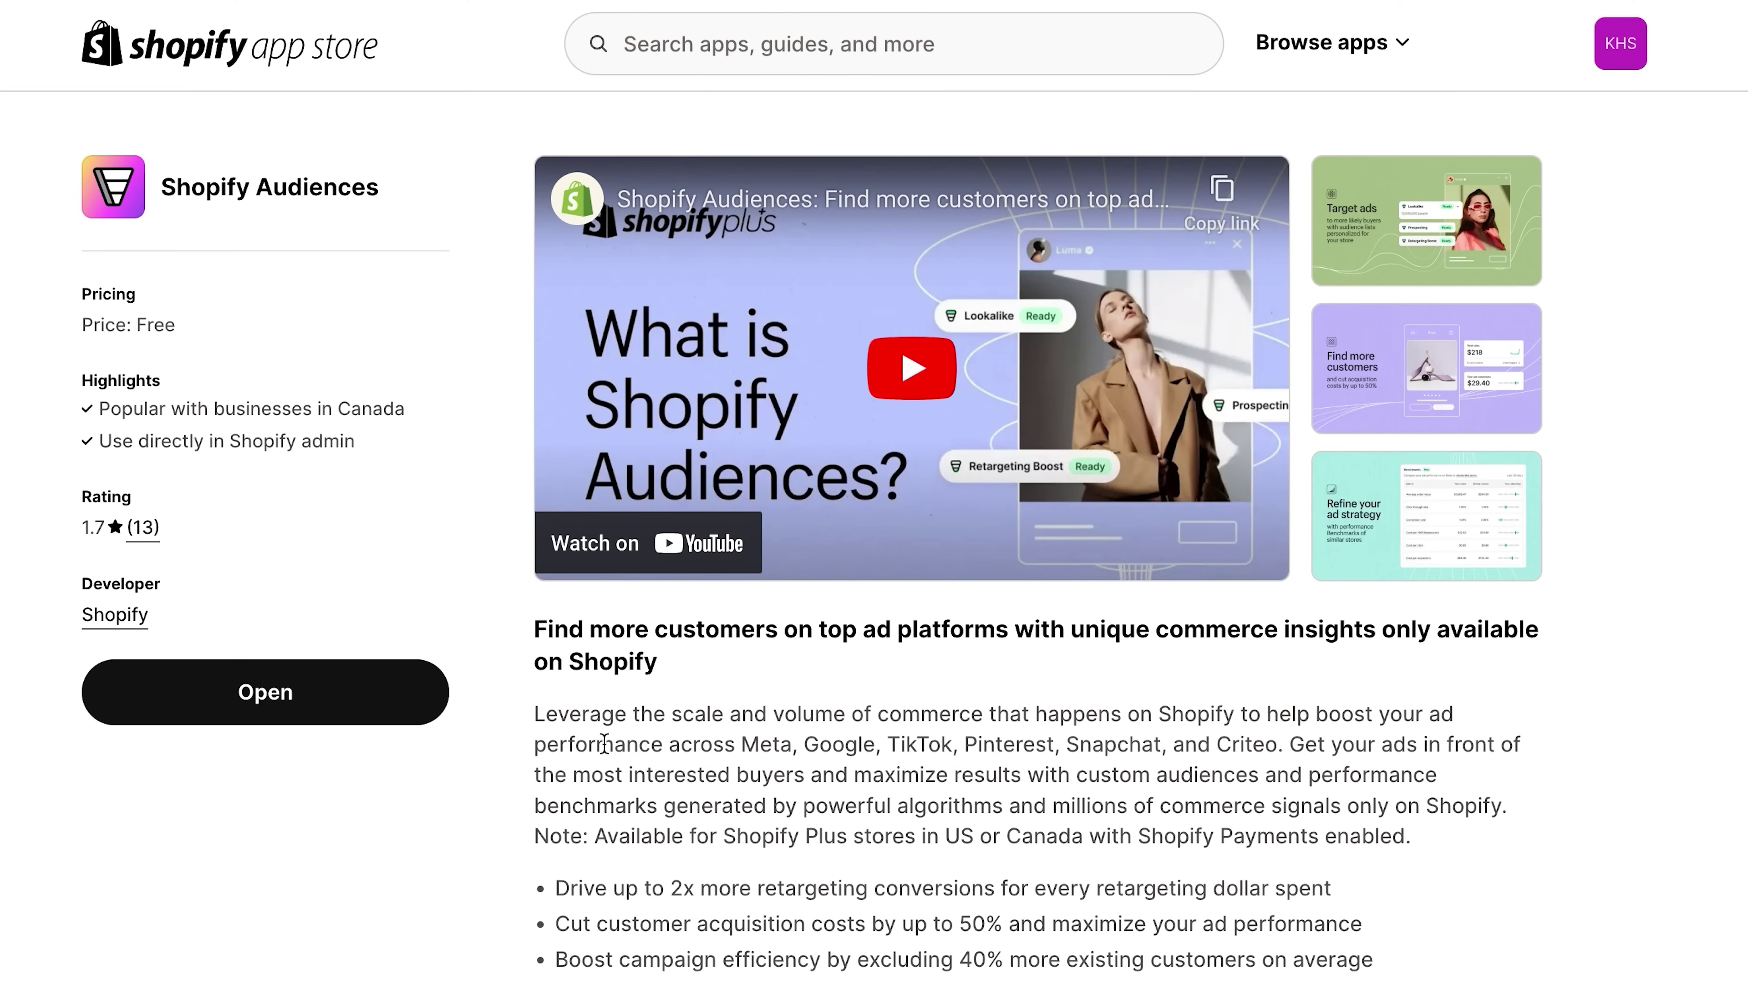
Launch Shopify Audiences from the App Store and continue past the v2.4 introduction.
{"action": "left_click", "coordinate": [234, 709]}
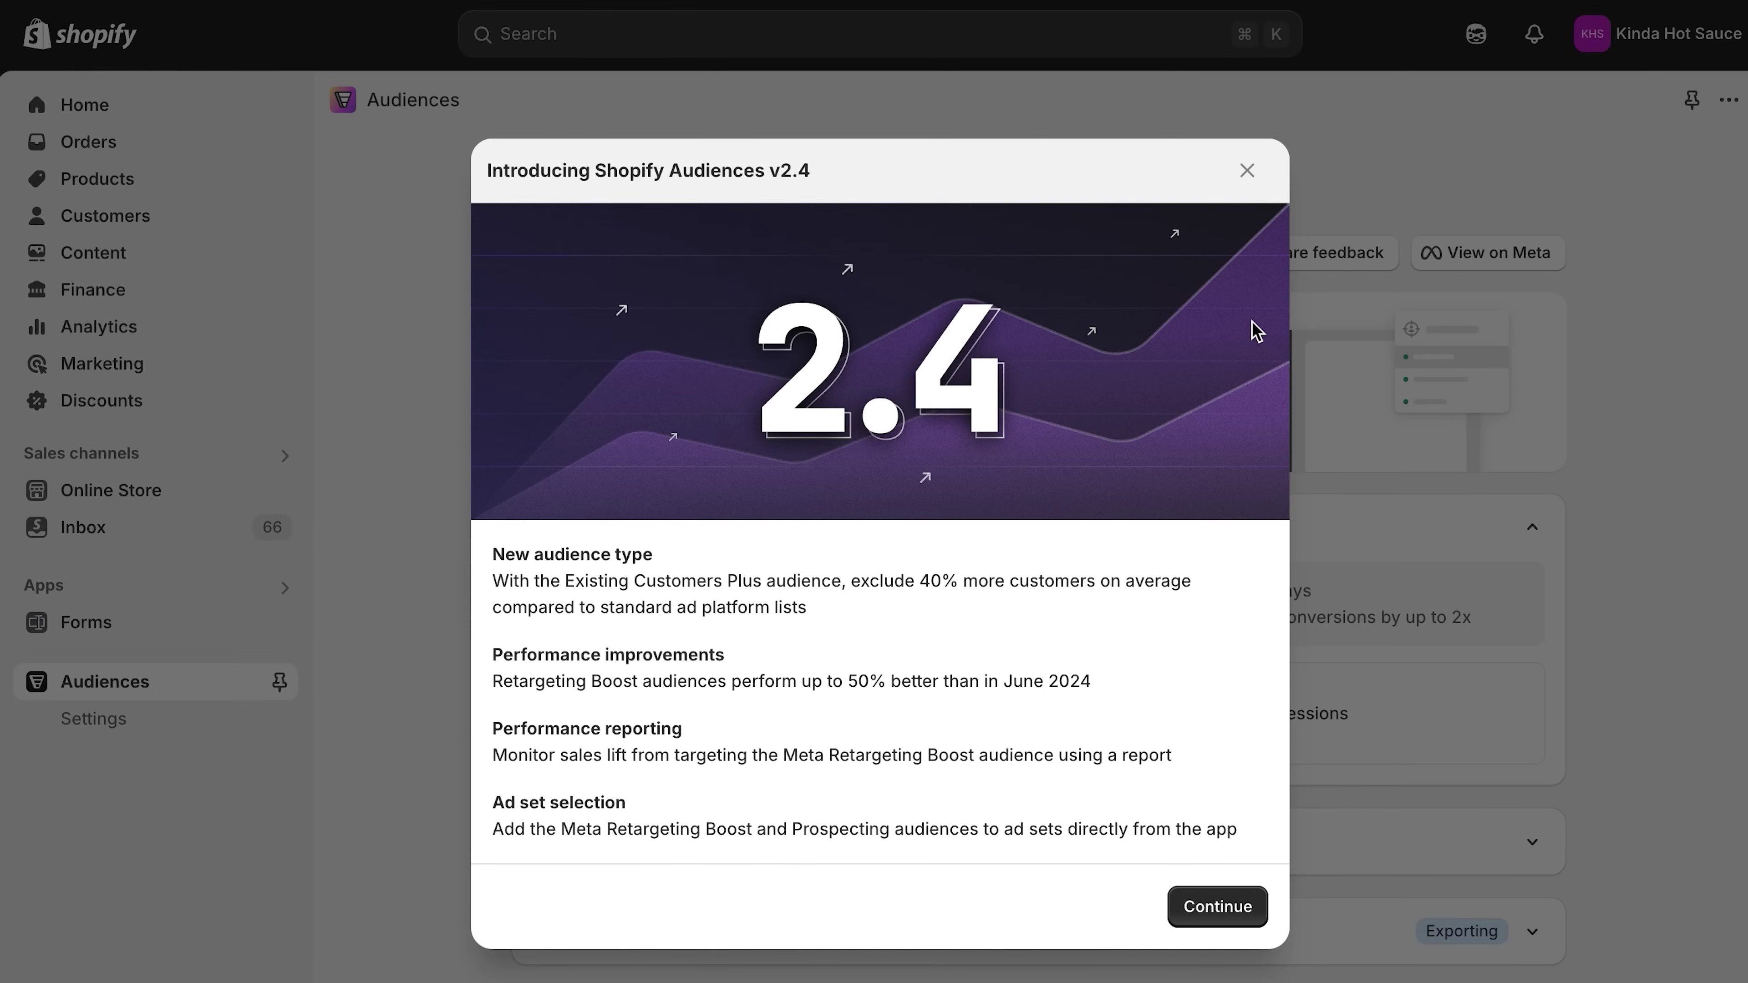
{"action": "left_click", "coordinate": [1219, 908]}
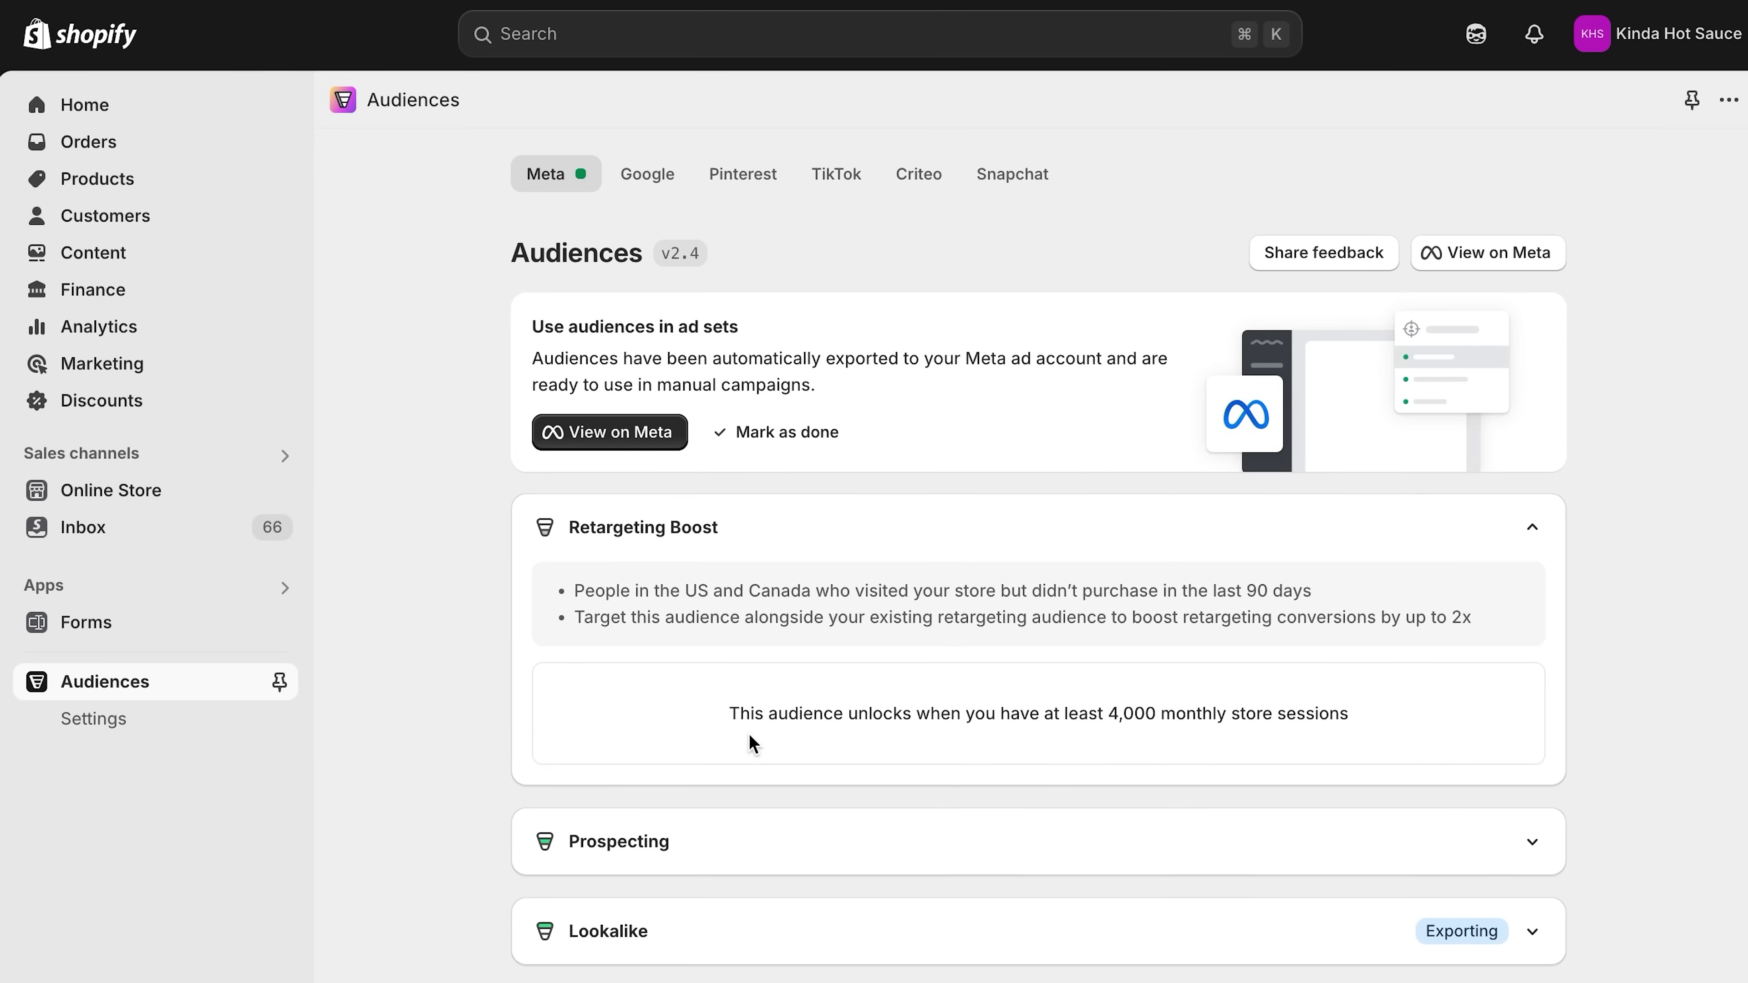
Compare the Google and Pinterest audiences, then generate Google audiences by connecting a Google account.
{"action": "left_click", "coordinate": [650, 179]}
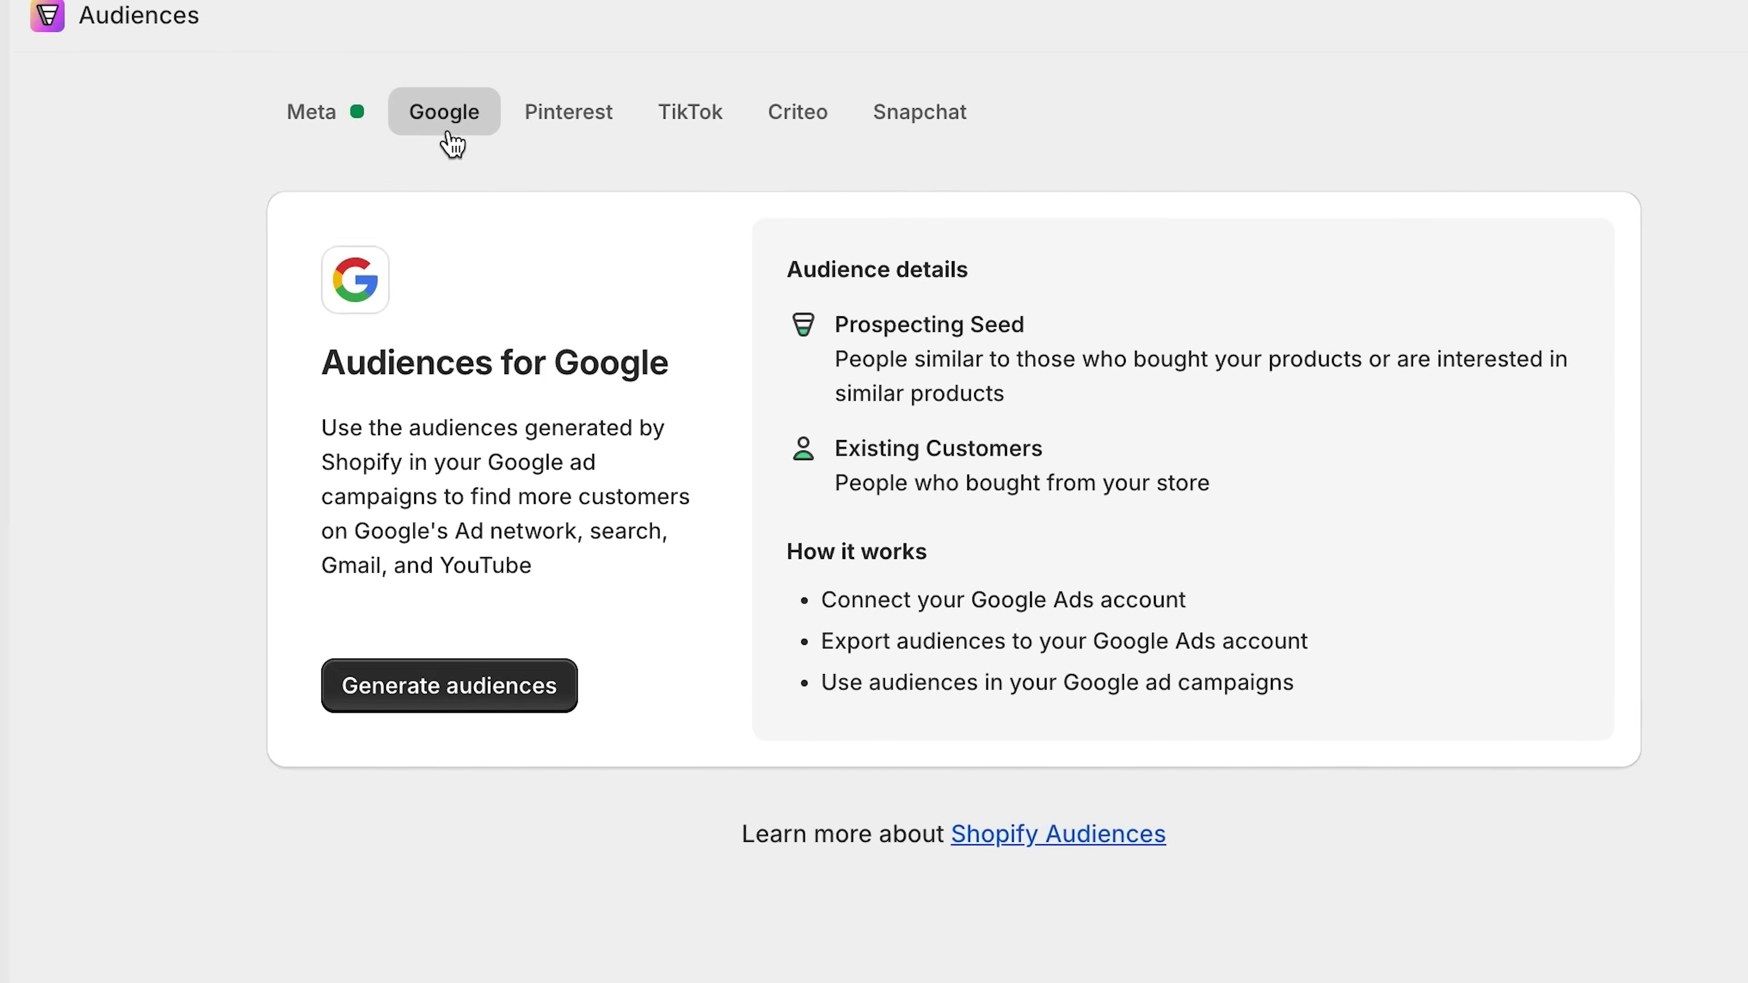
{"action": "left_click", "coordinate": [449, 72]}
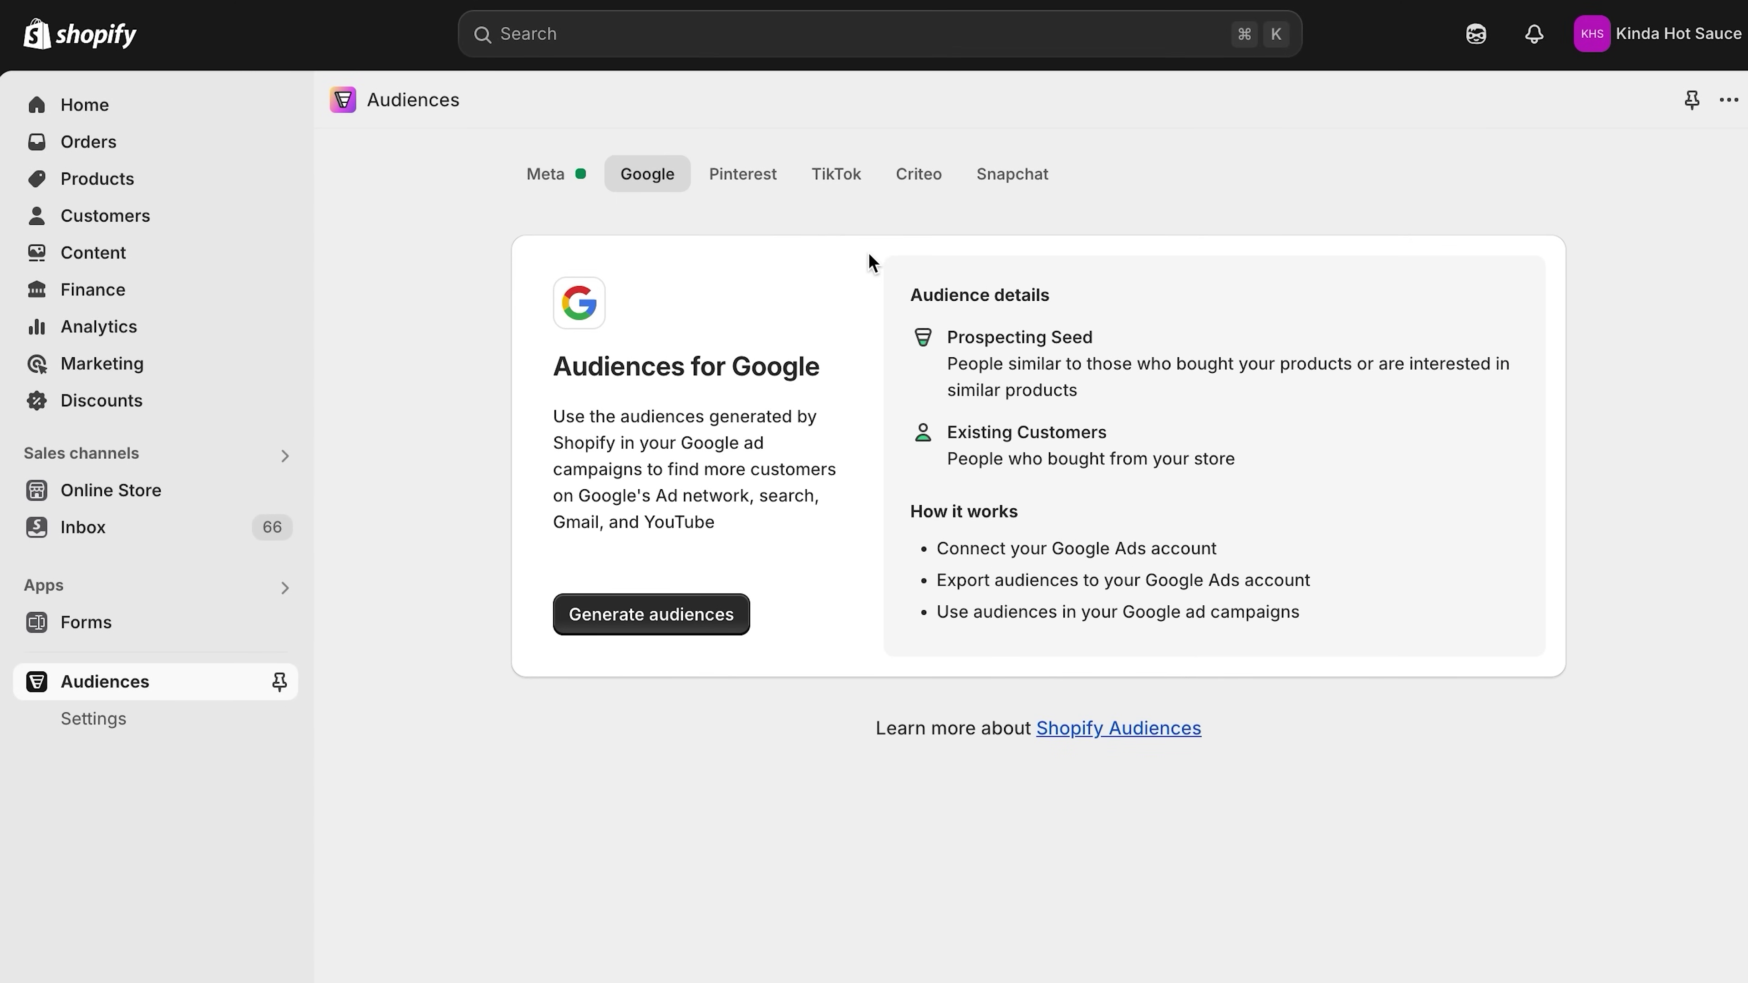
{"action": "left_click", "coordinate": [690, 606]}
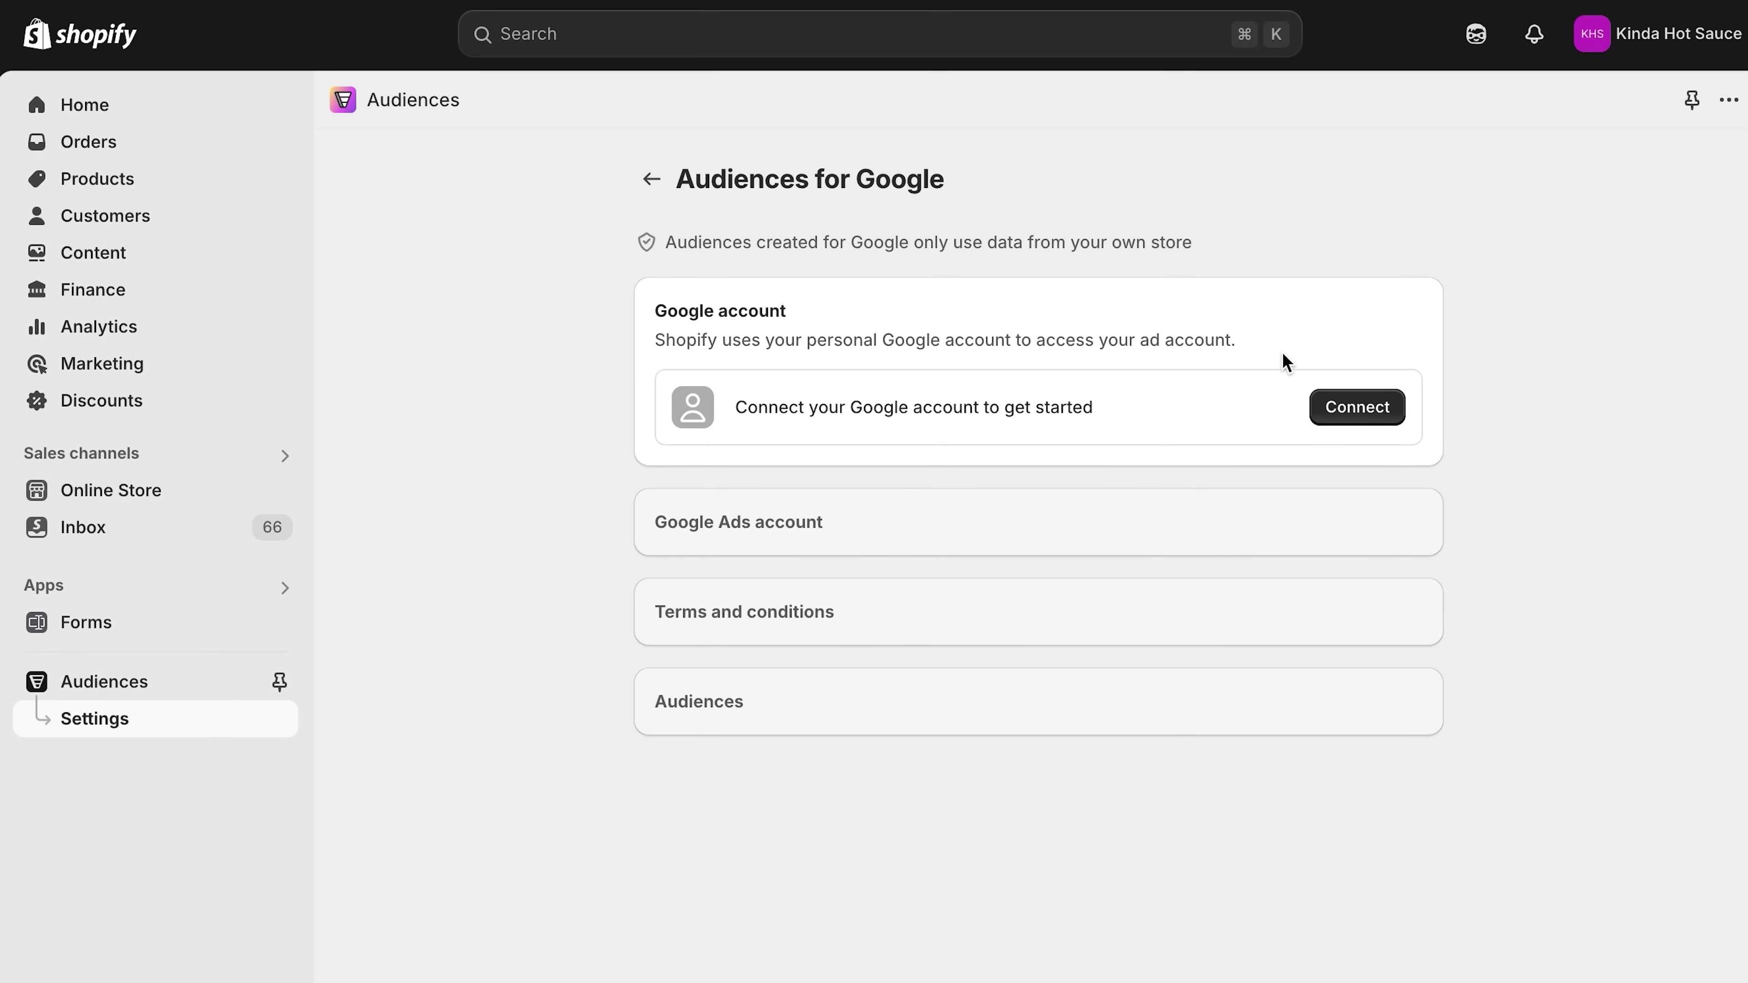
{"action": "left_click", "coordinate": [1356, 407]}
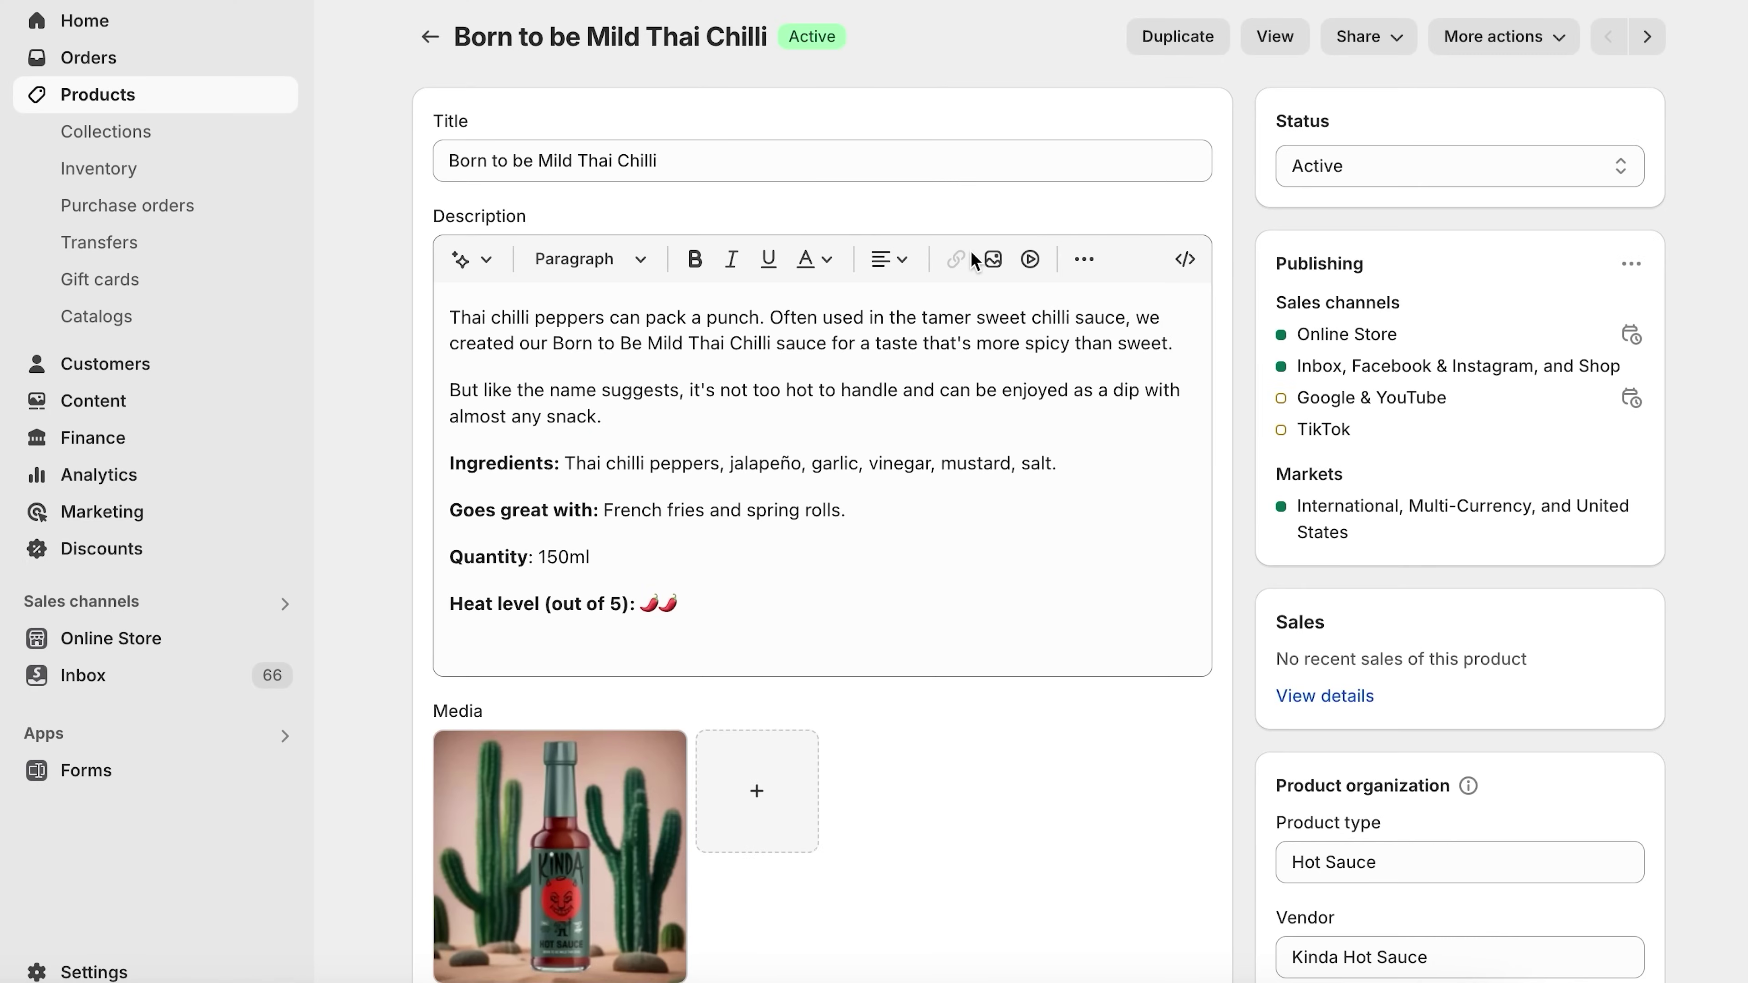
Scroll the Born to be Mild Thai Chilli product past its variants to the Search engine listing.
{"action": "scroll", "coordinate": [913, 409], "scroll_direction": "down", "scroll_amount": 15}
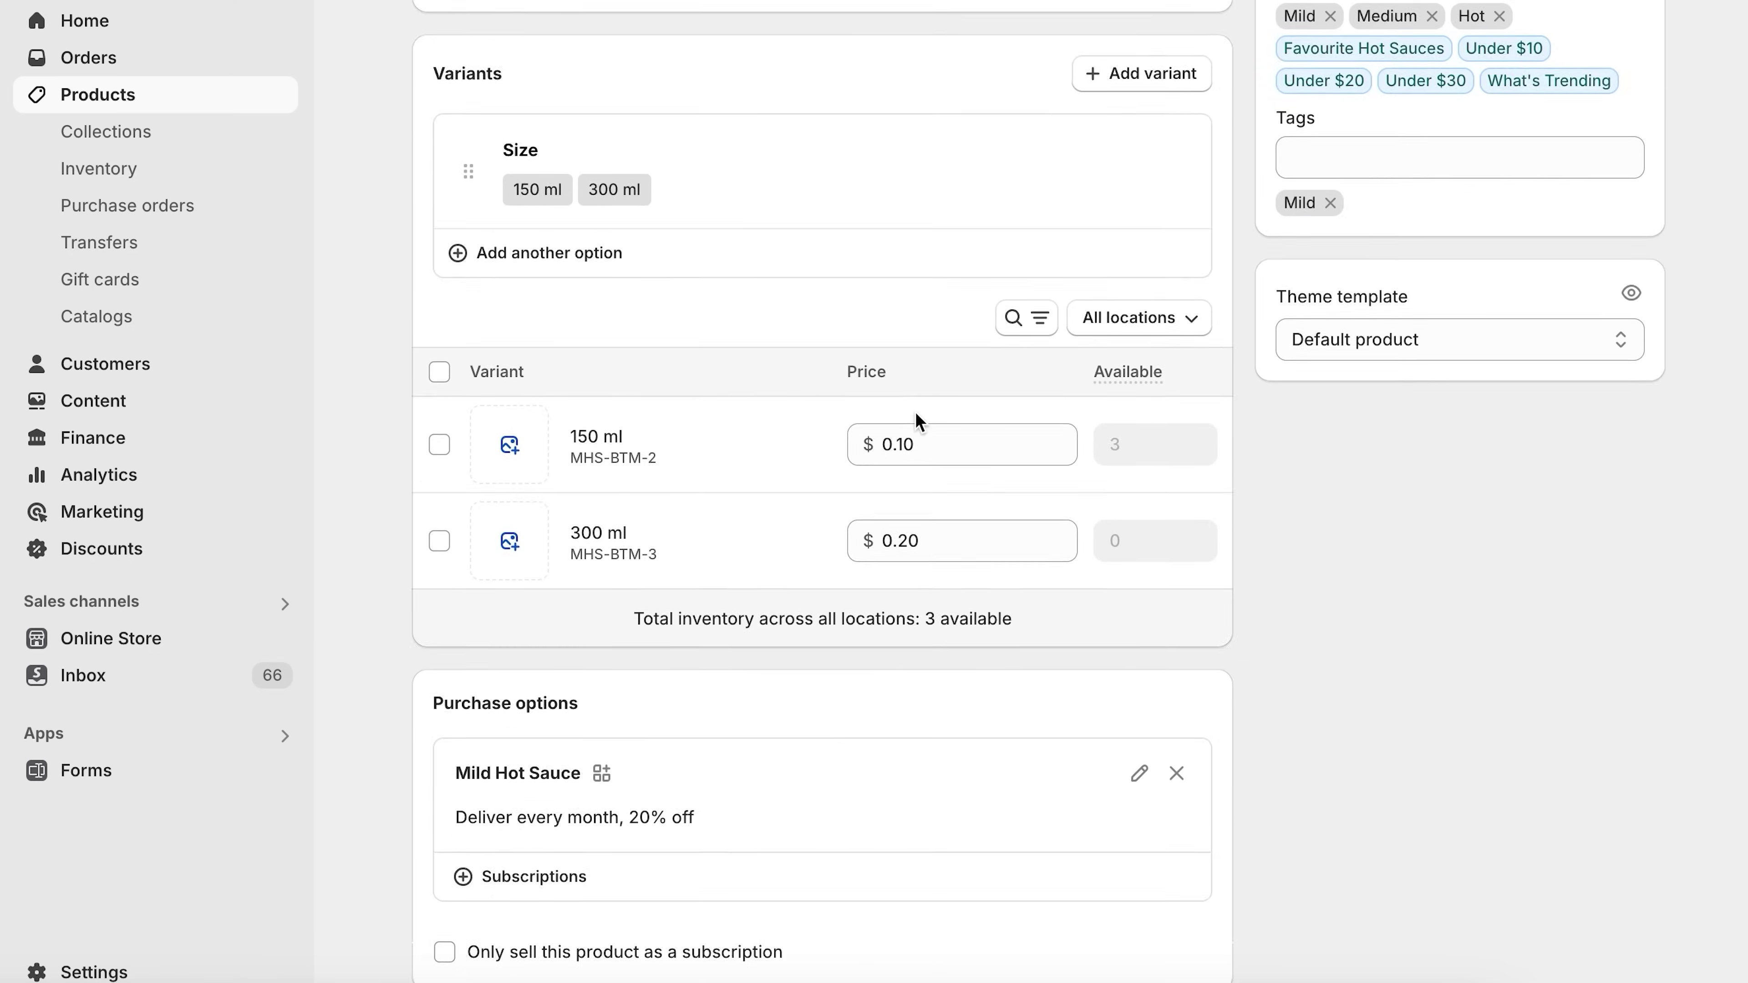
{"action": "scroll", "coordinate": [1046, 357], "scroll_direction": "down", "scroll_amount": 5}
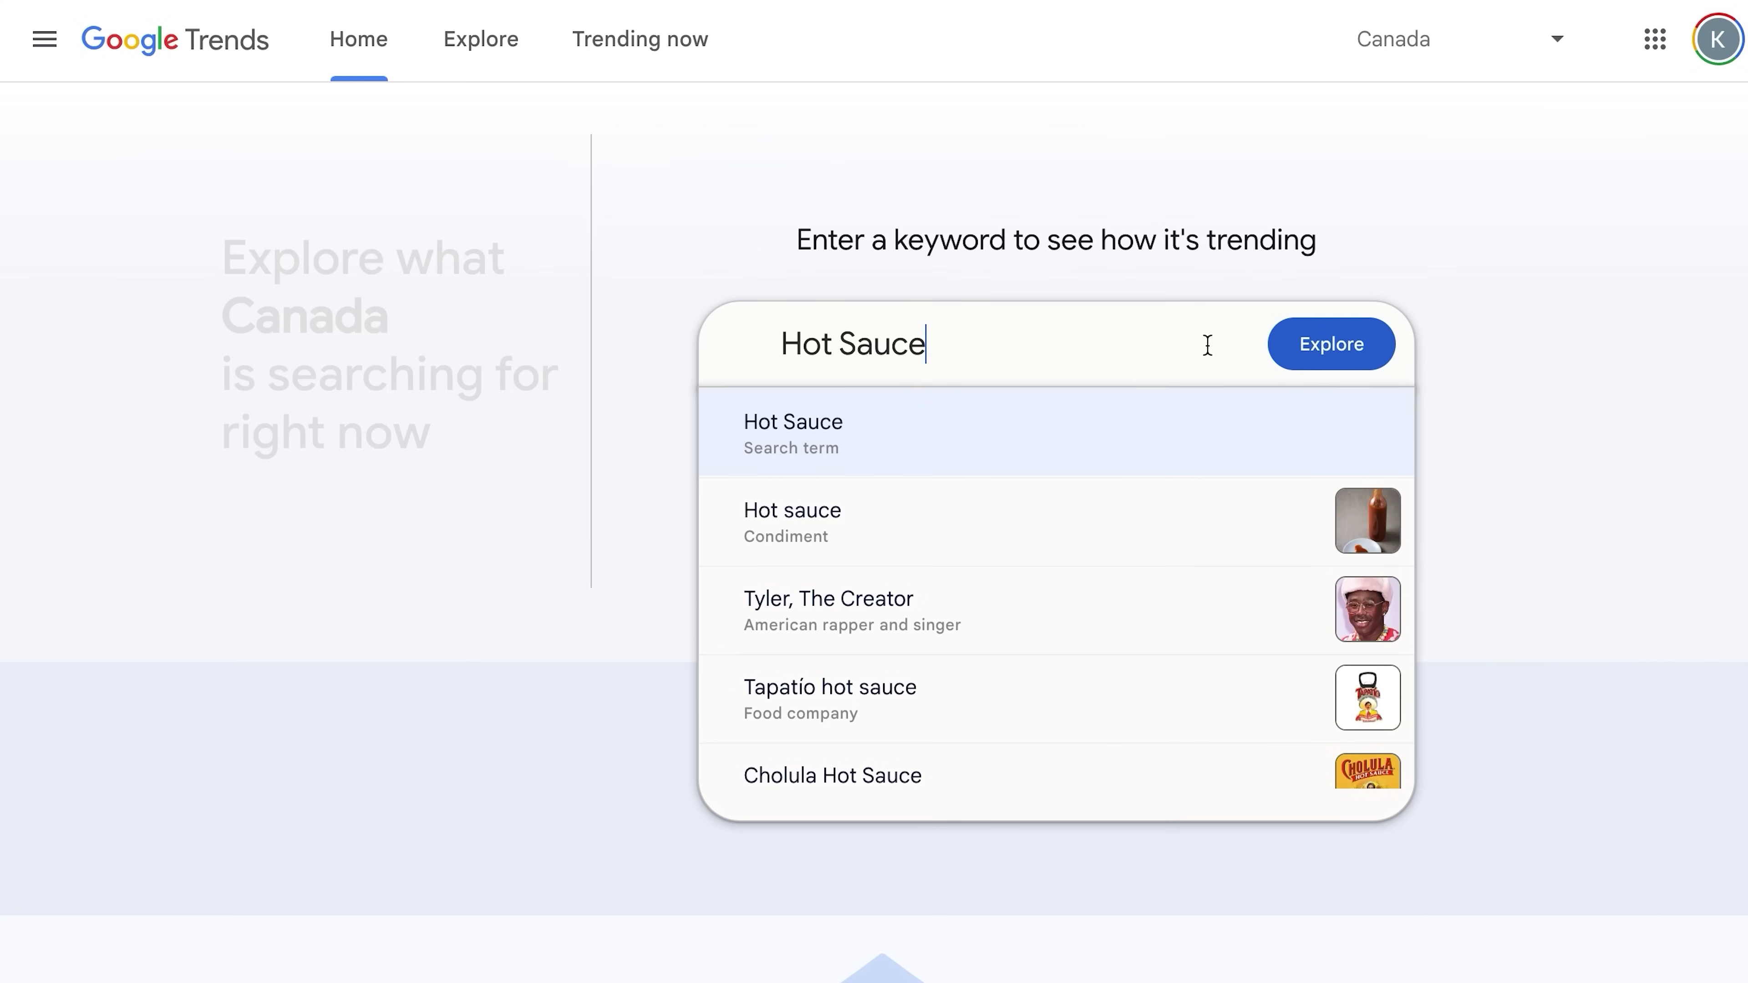
Explore Google Trends results for the keyword 'Hot Sauce' in Canada.
{"action": "left_click", "coordinate": [1298, 346]}
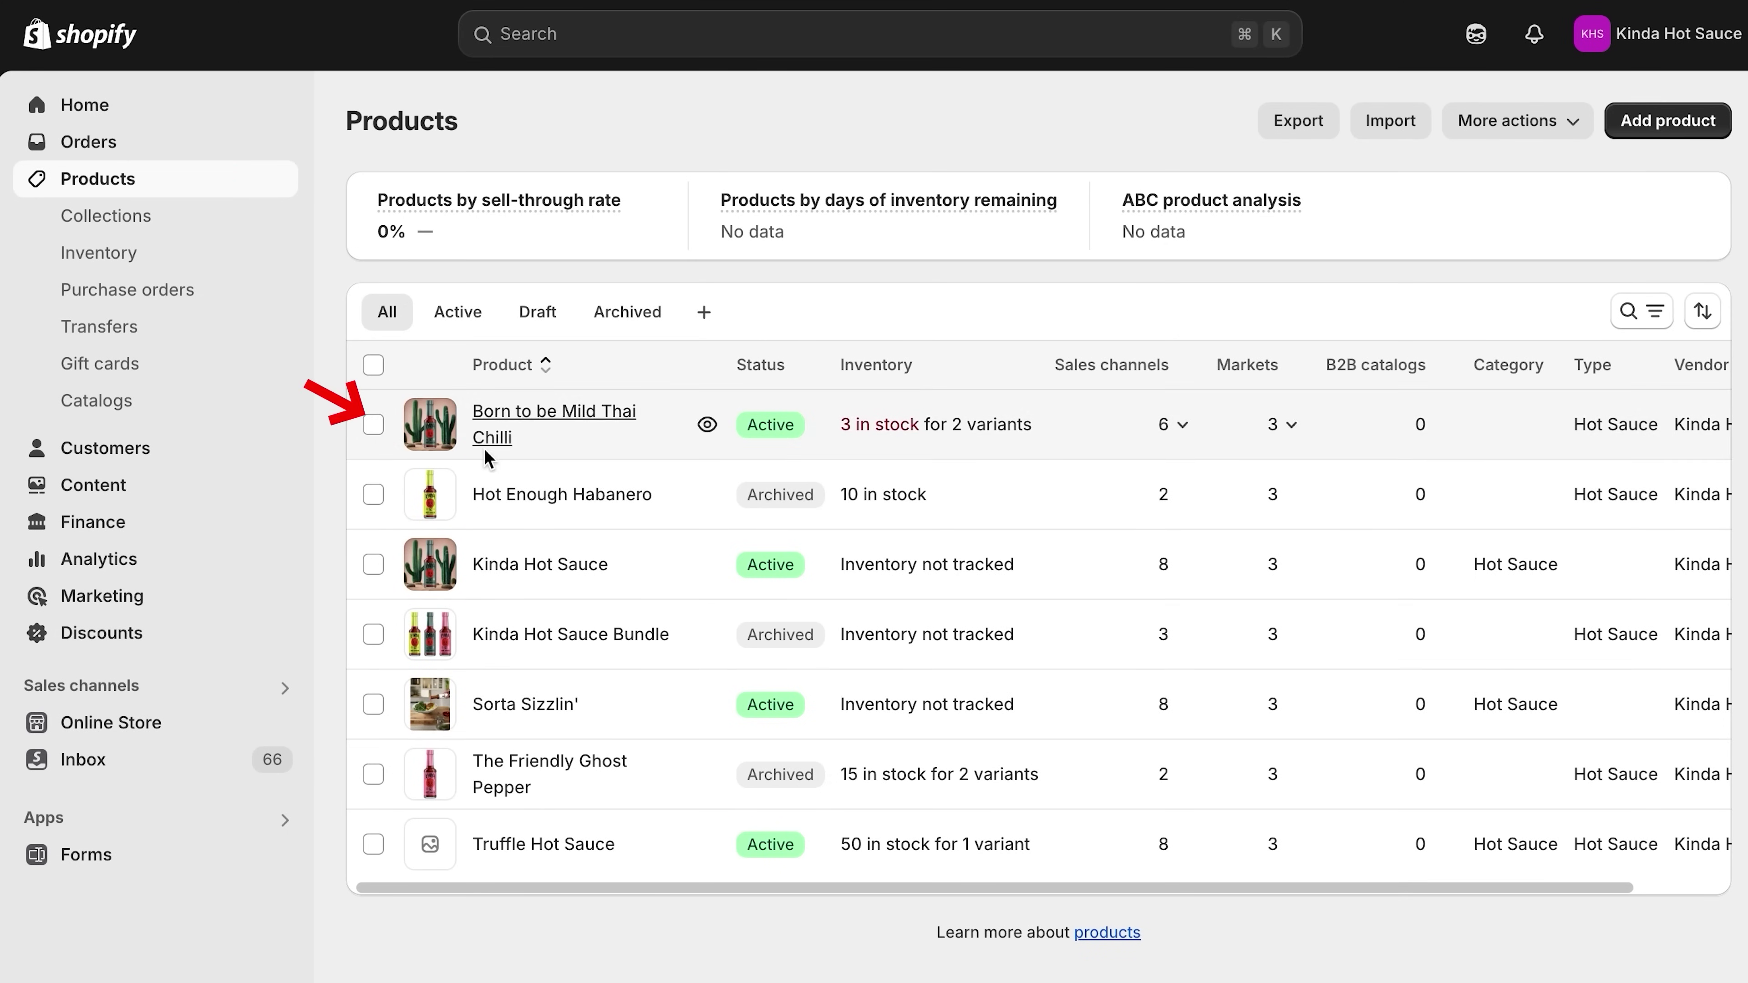
Give the Born to be Mild Thai Chilli product image alt text describing red hot sauce and save.
{"action": "left_click", "coordinate": [483, 448]}
{"action": "scroll", "coordinate": [557, 683], "scroll_direction": "down", "scroll_amount": 3}
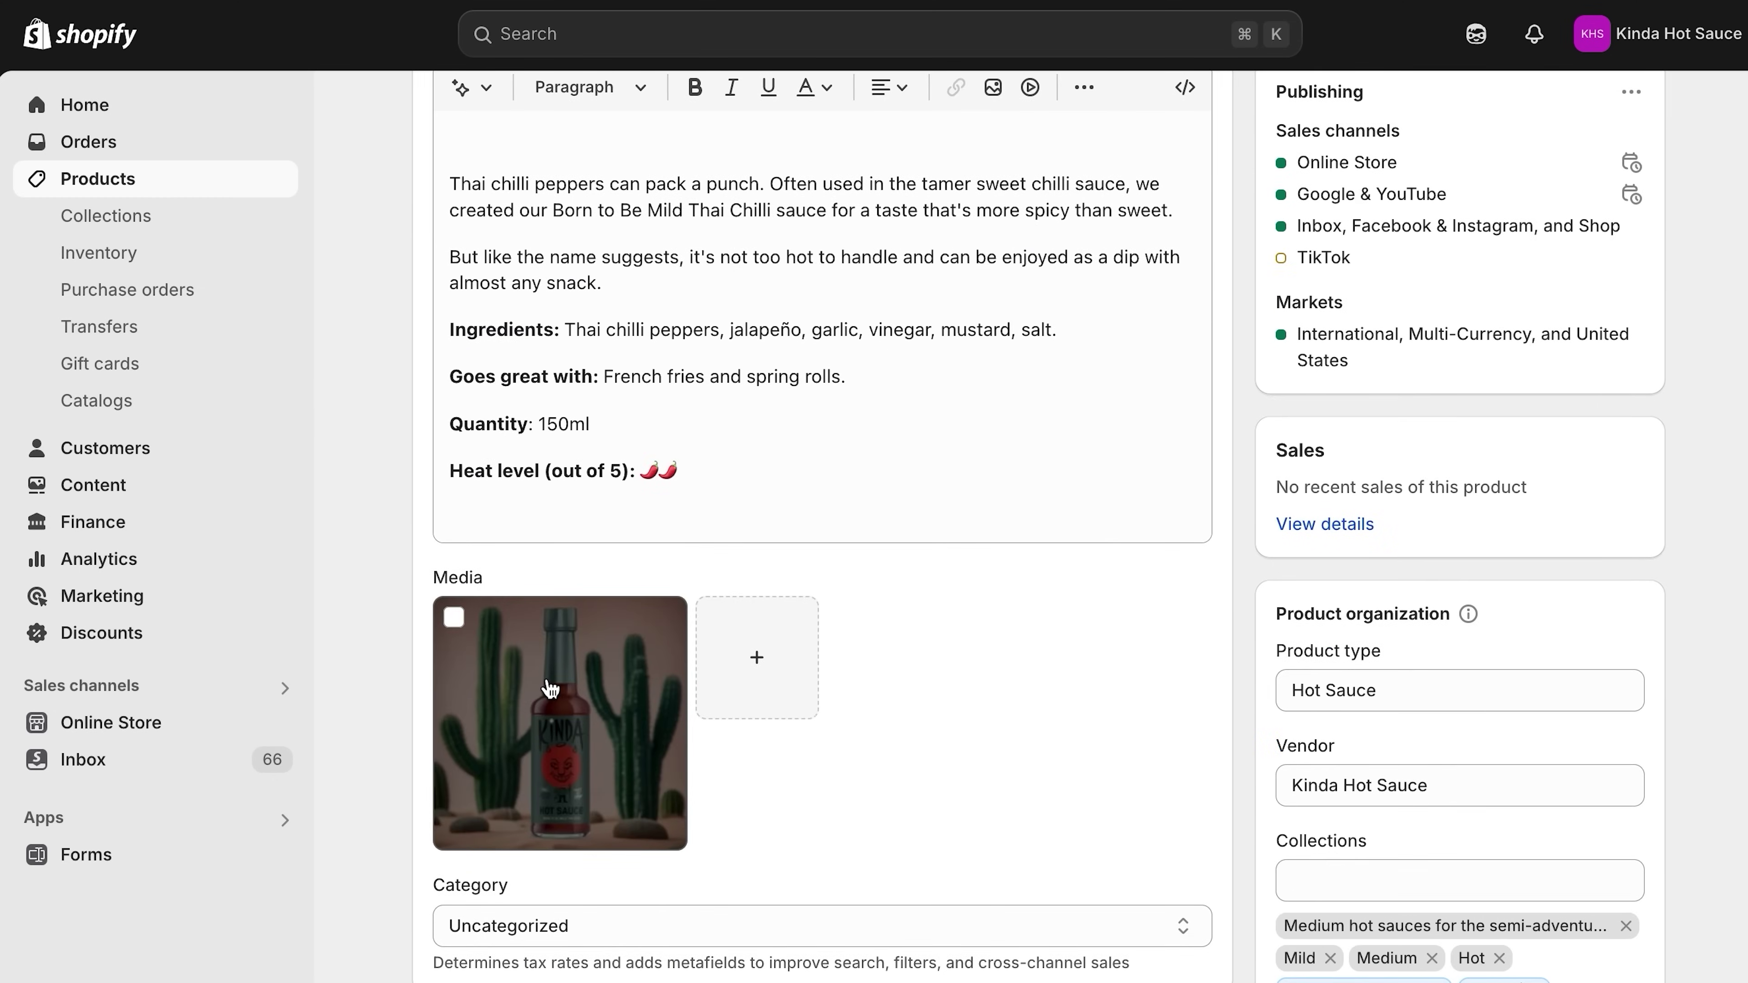
{"action": "left_click", "coordinate": [562, 695]}
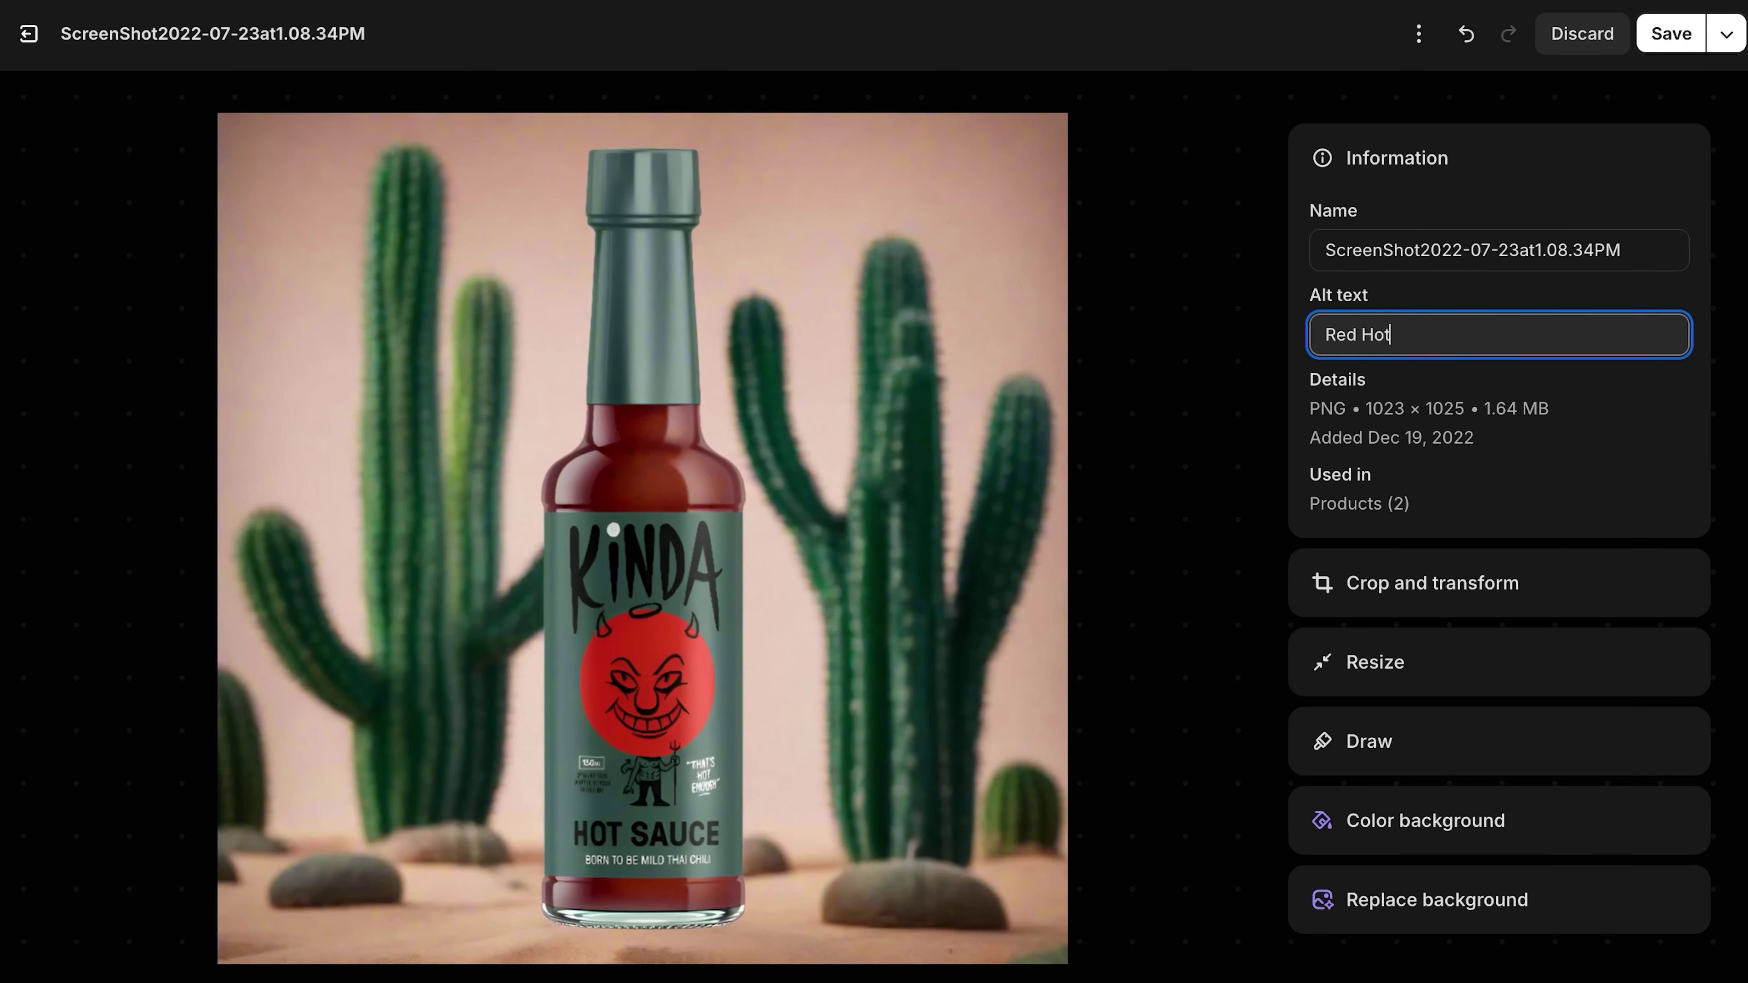
{"action": "left_click", "coordinate": [1668, 36]}
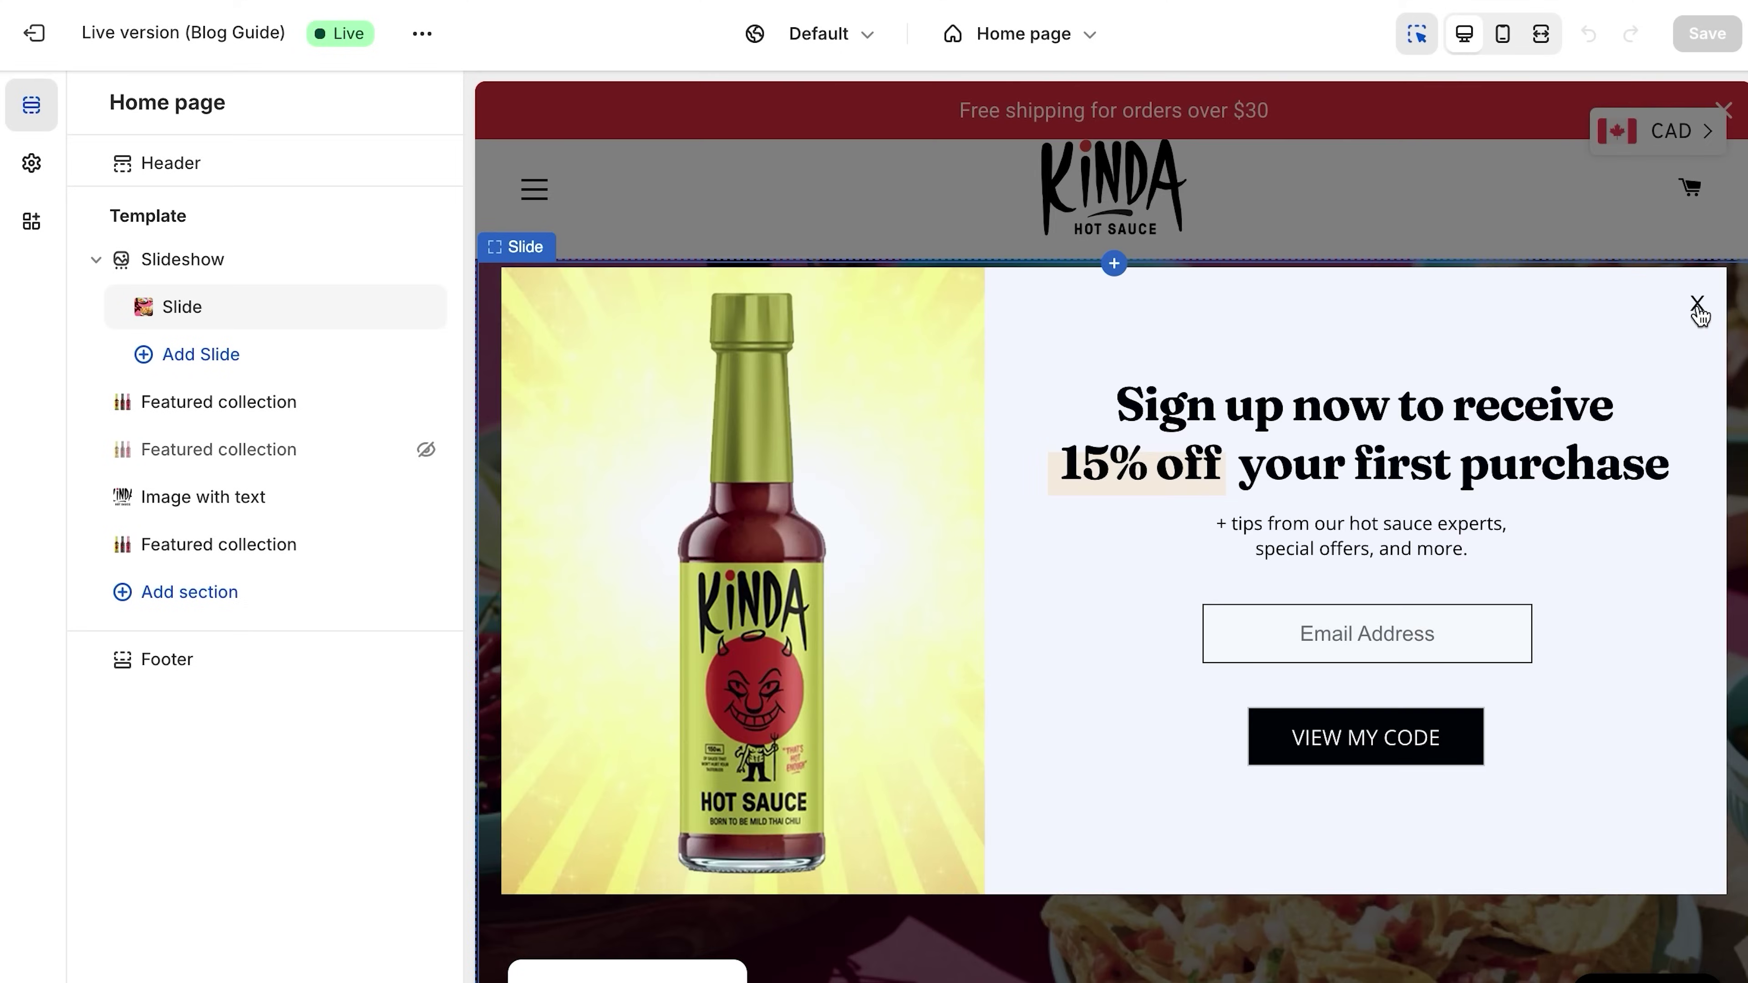
Dismiss the sign-up popup and show the slideshow slide's image, heading and button text settings.
{"action": "left_click", "coordinate": [1696, 304]}
{"action": "left_click", "coordinate": [1026, 581]}
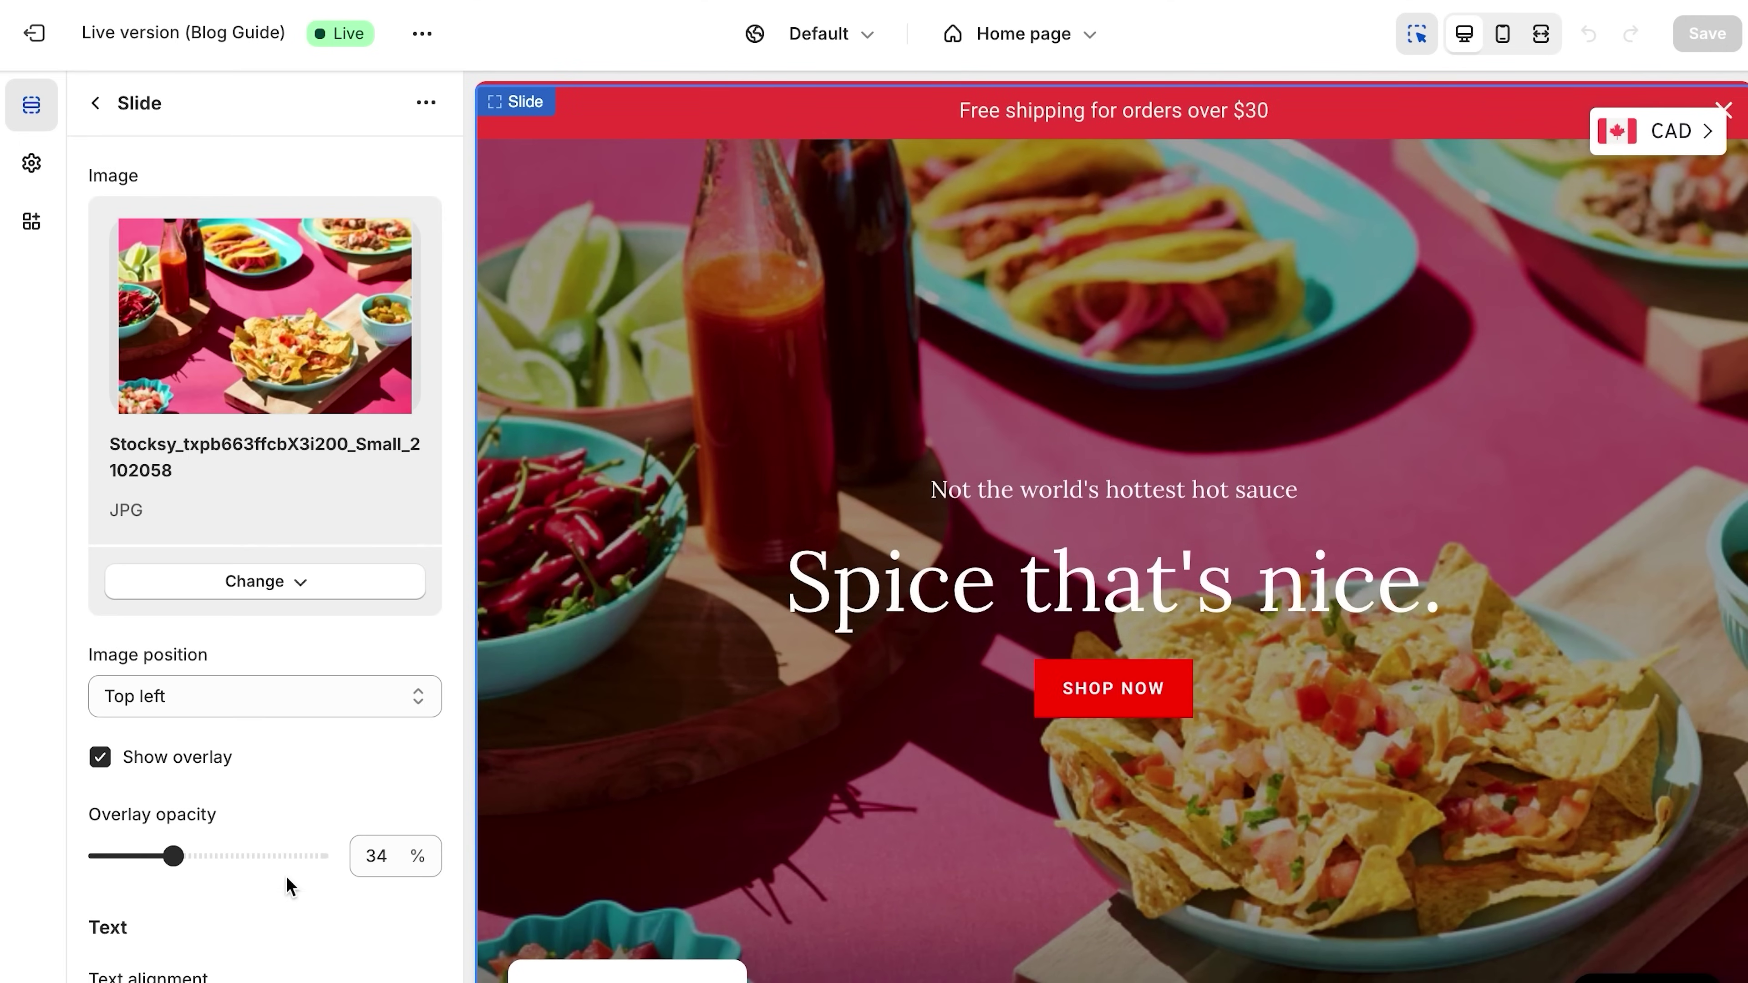
{"action": "scroll", "coordinate": [289, 886], "scroll_direction": "down", "scroll_amount": 9}
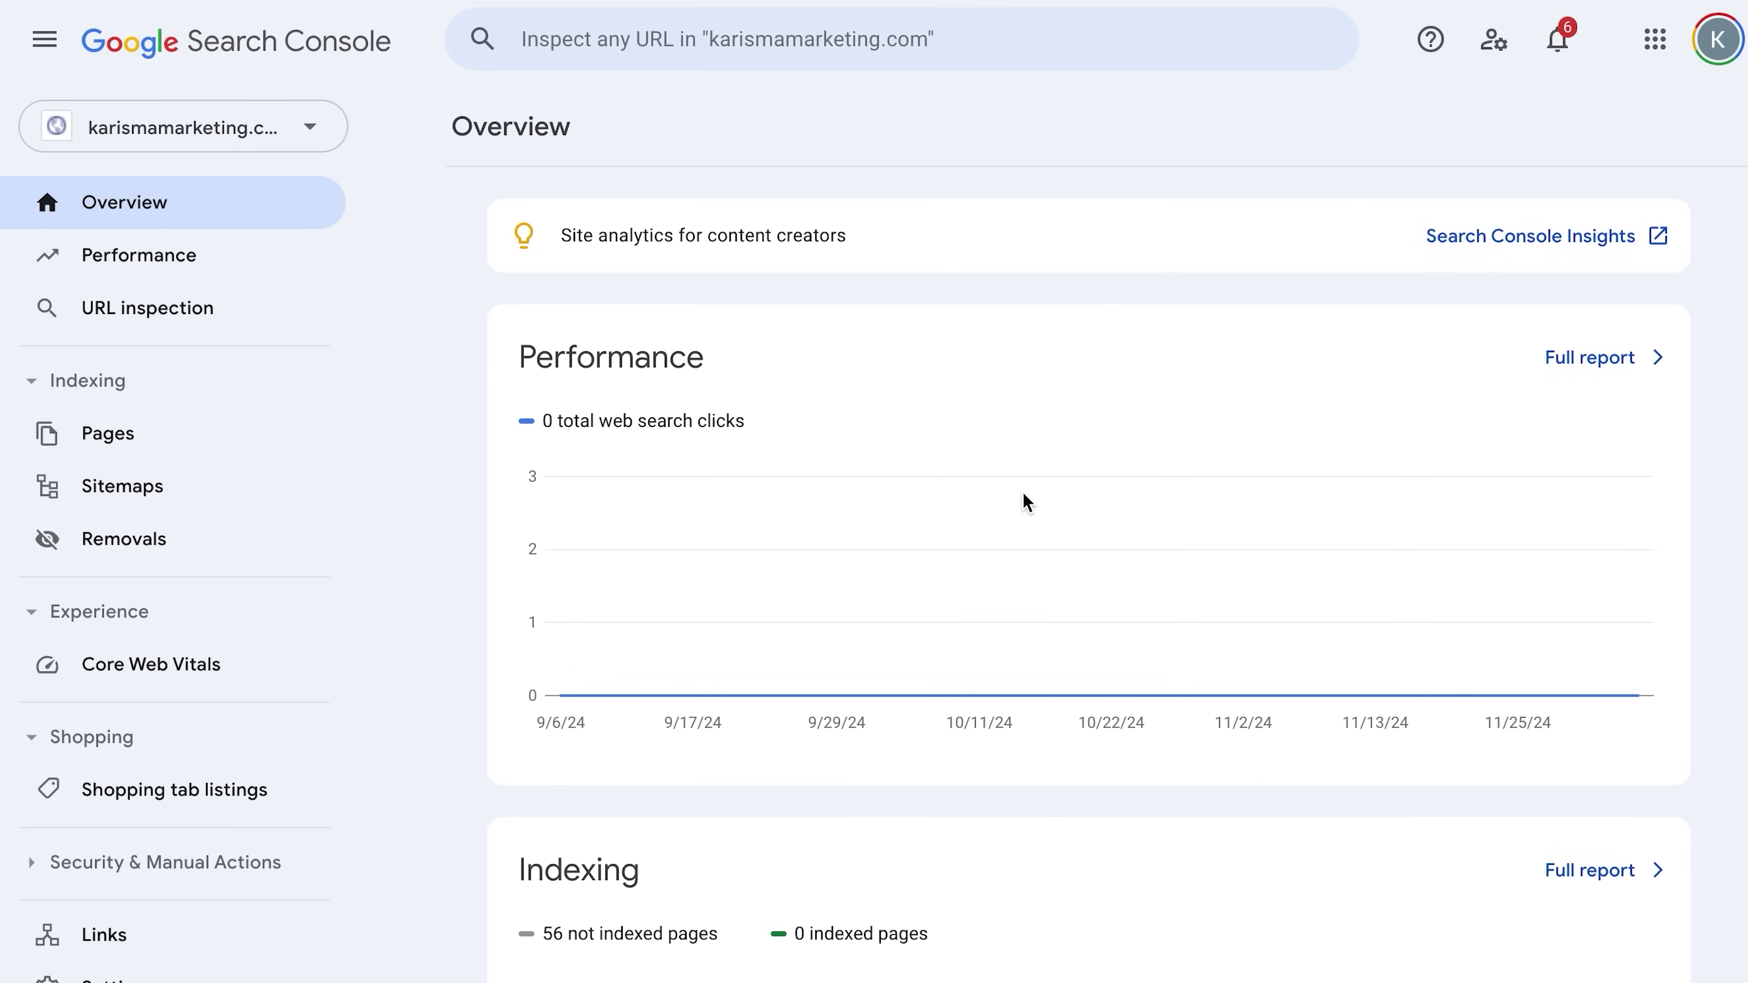
{"action": "left_click", "coordinate": [257, 120]}
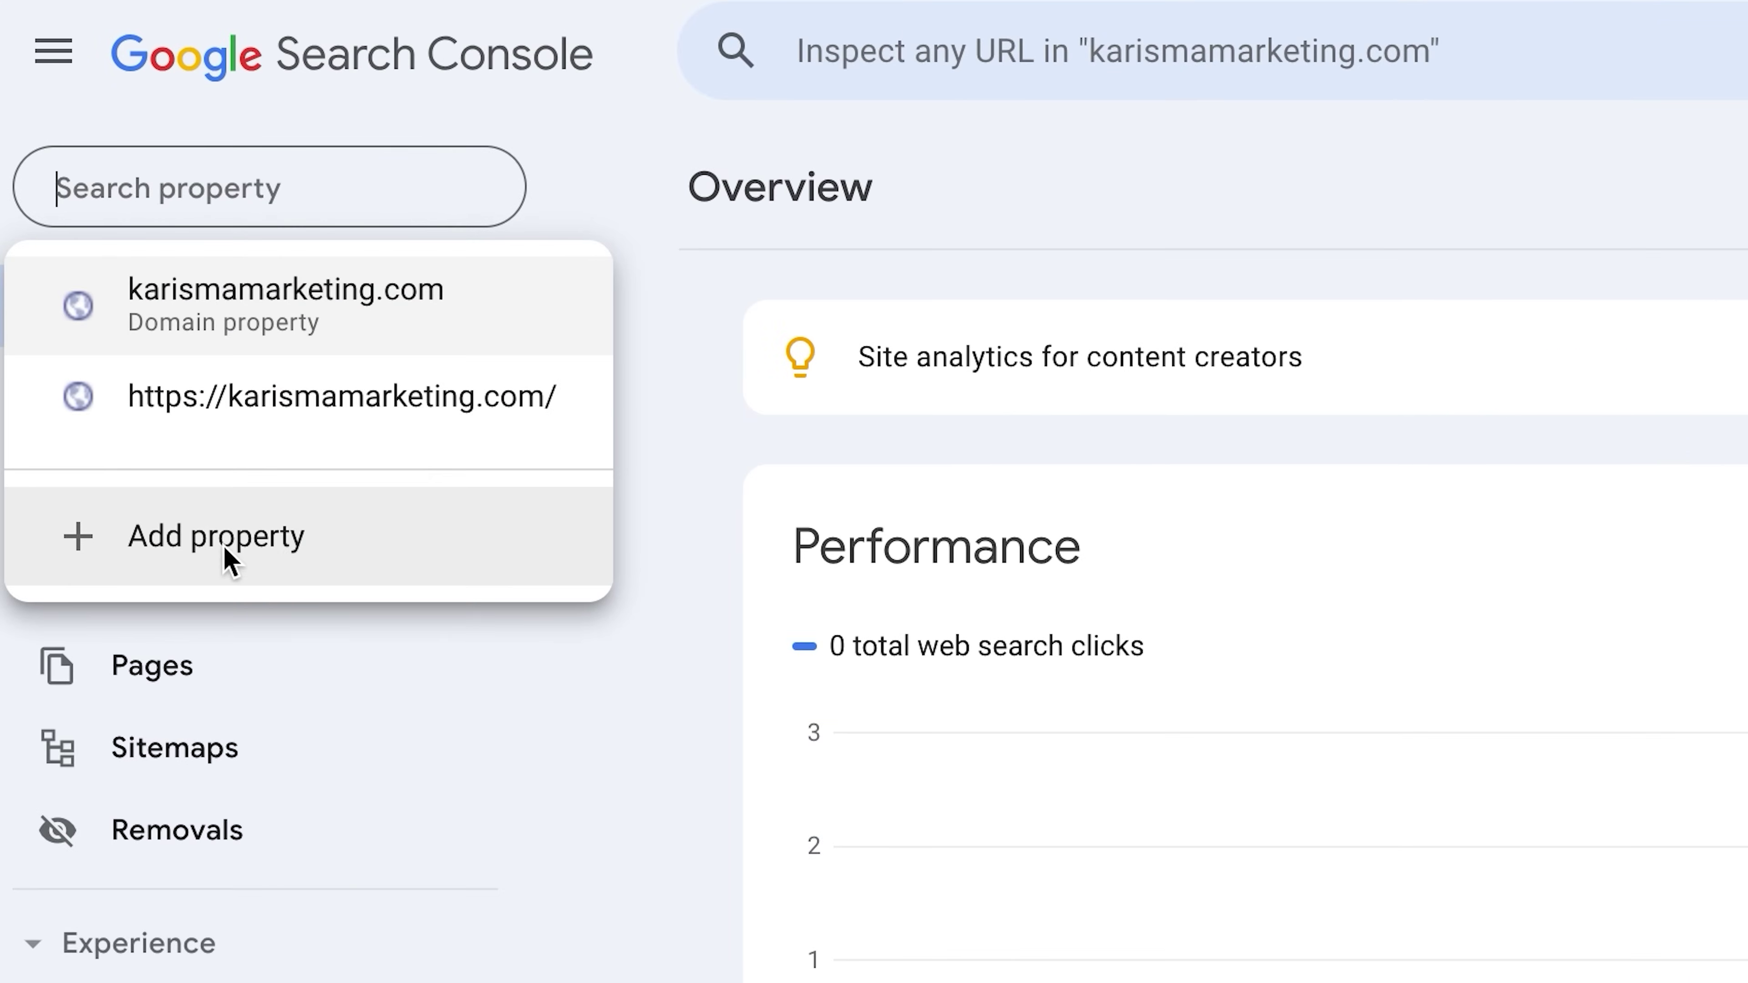
{"action": "left_click", "coordinate": [226, 551]}
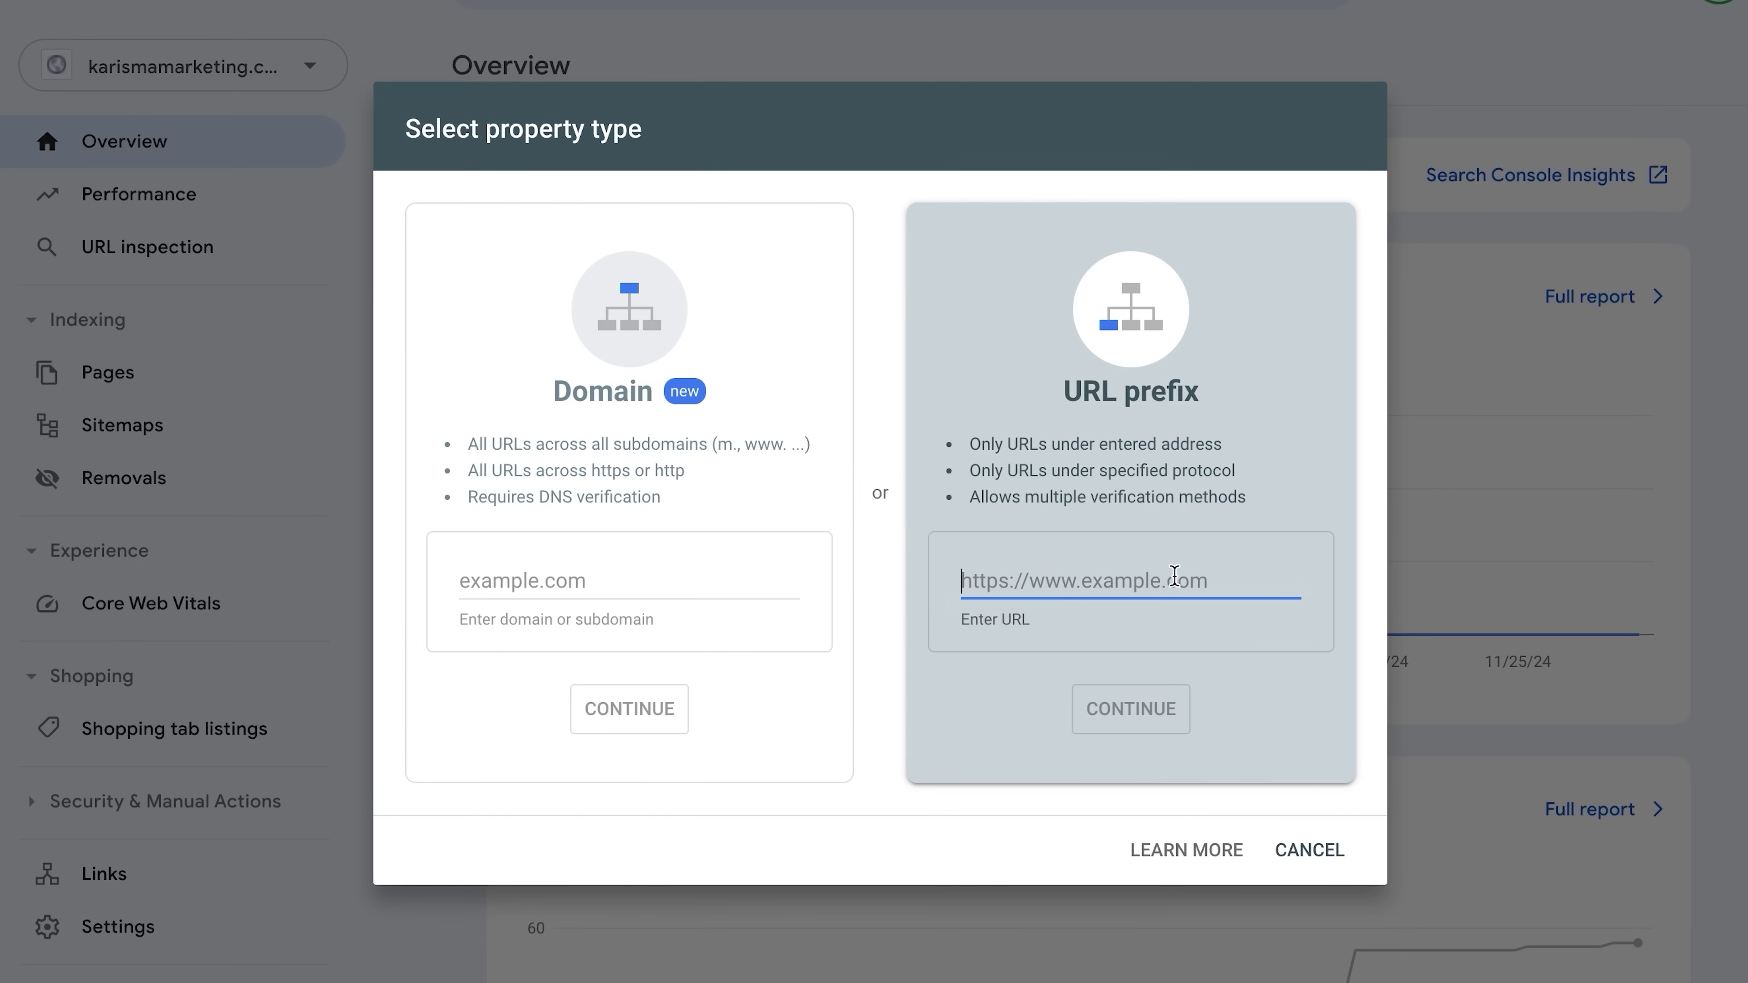
{"action": "key", "text": "ctrl+v"}
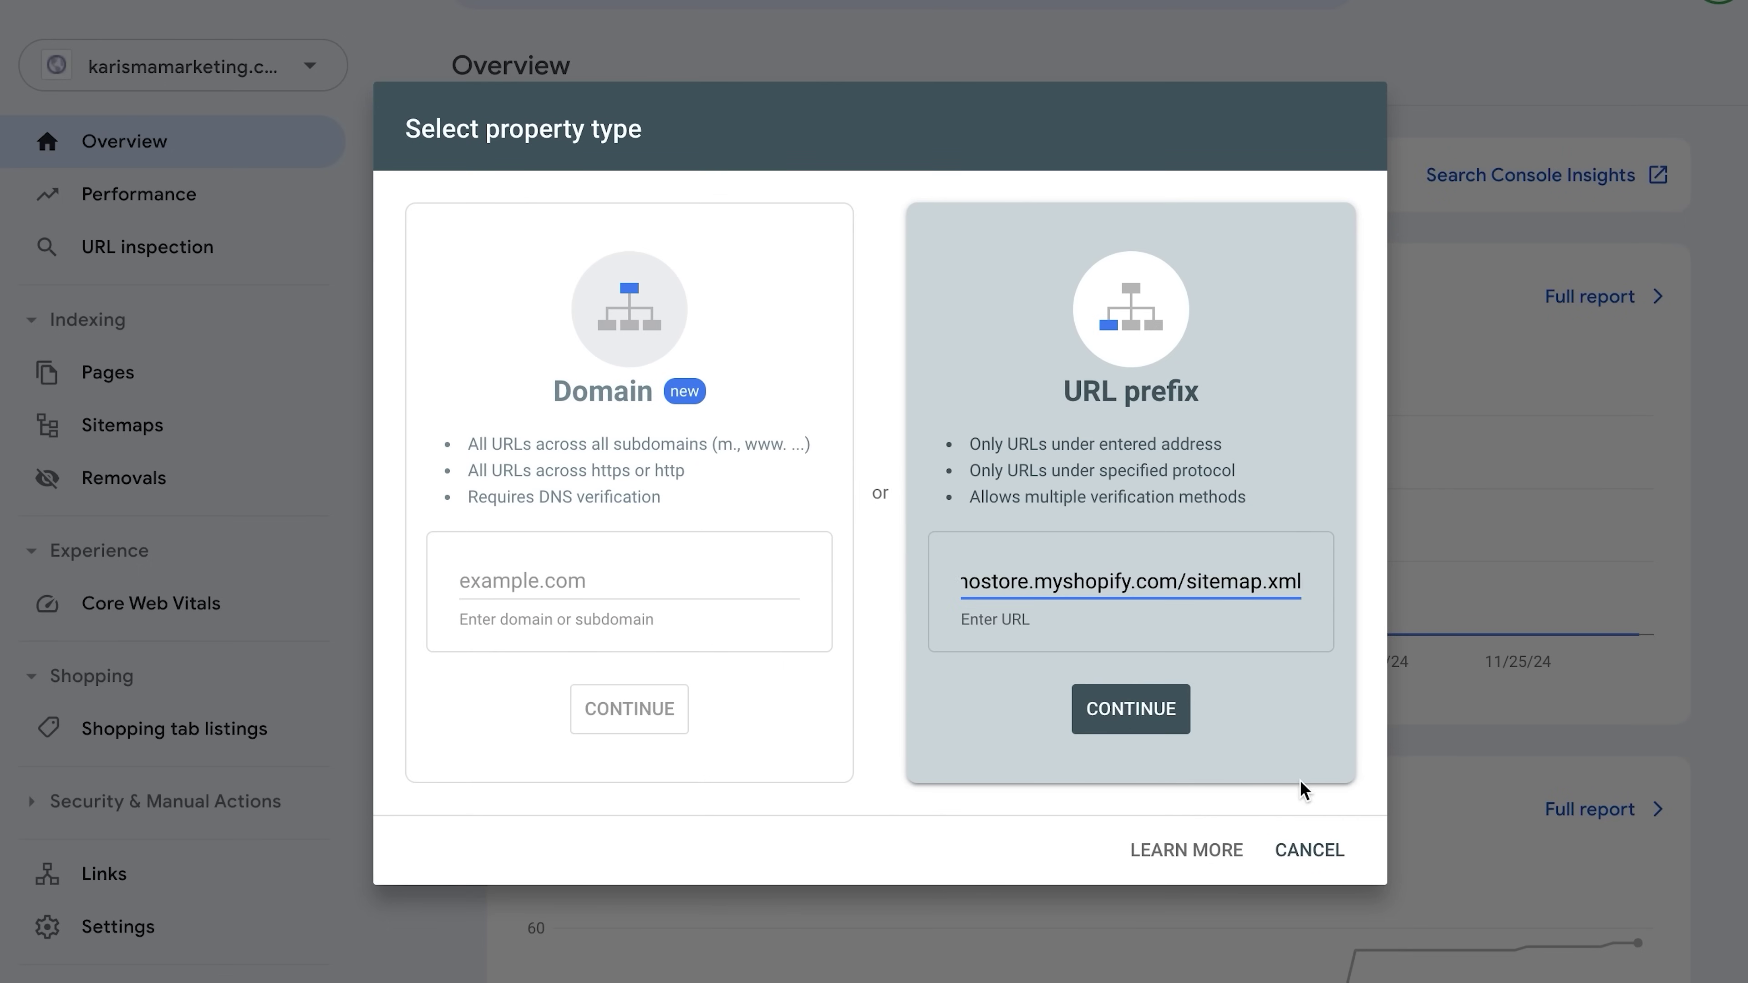
{"action": "key", "text": "Return"}
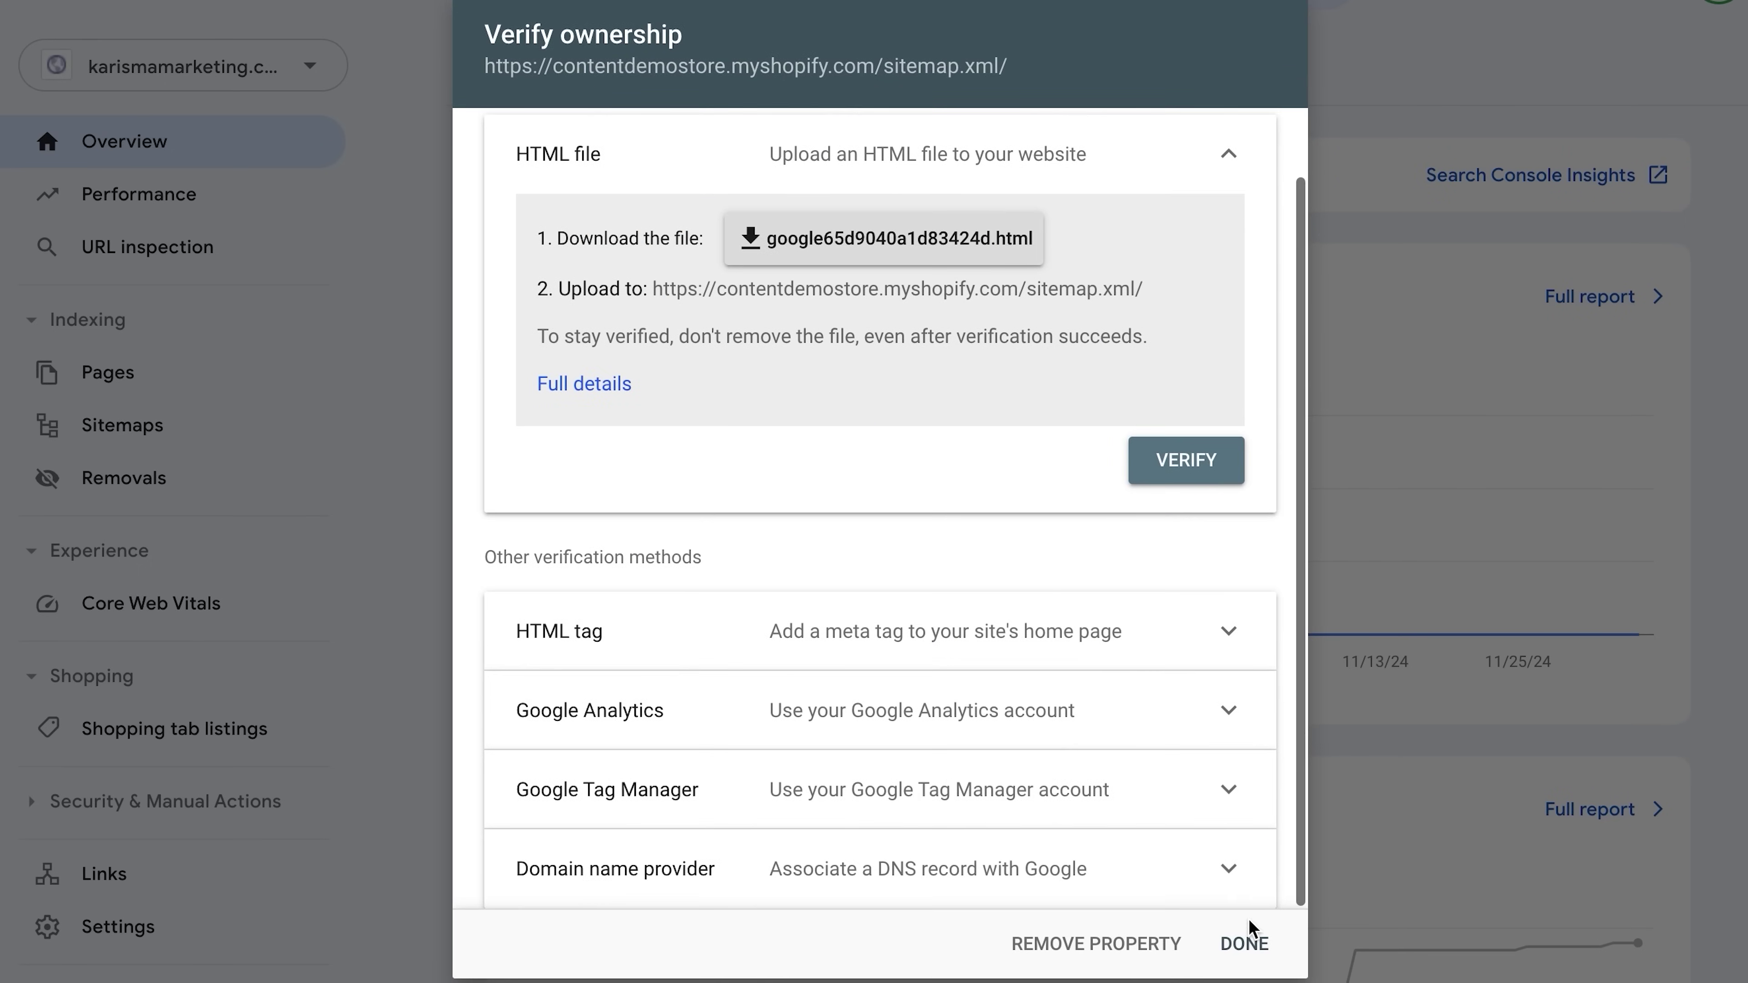
{"action": "left_click", "coordinate": [1244, 941]}
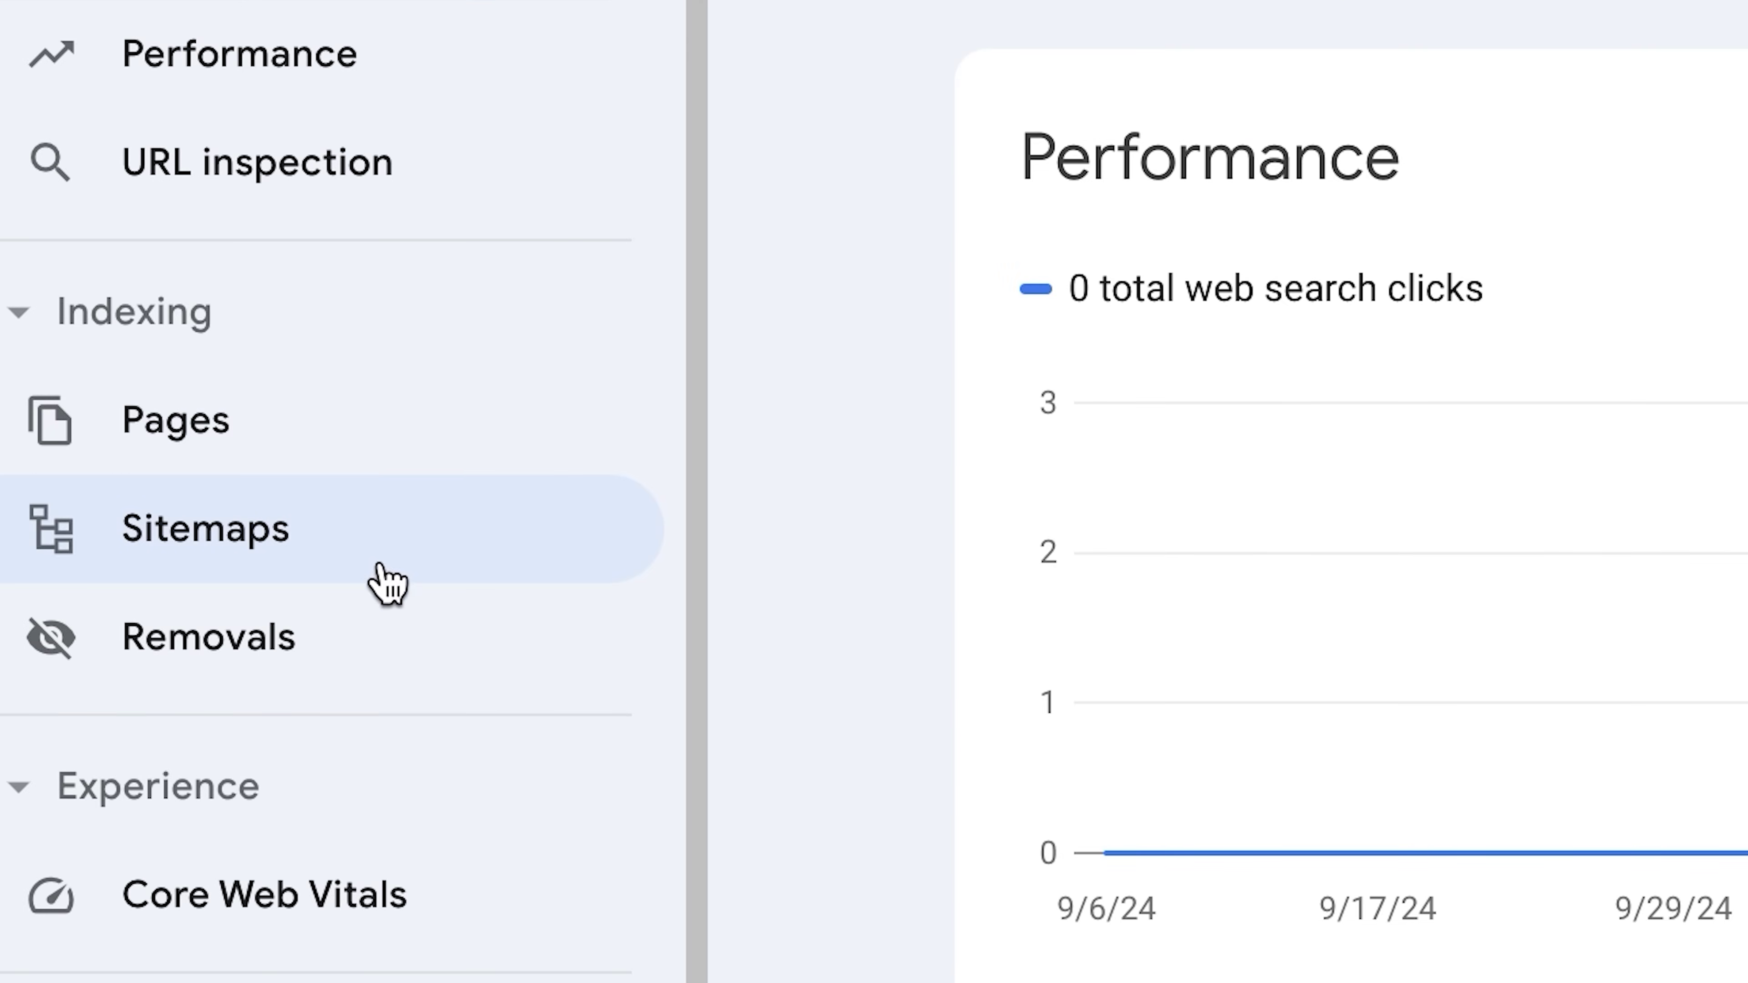
Submit the store's sitemap.xml URL on the Sitemaps page.
{"action": "left_click", "coordinate": [341, 550]}
{"action": "type", "text": "https://karismamarketing.com/sitemap.xml"}
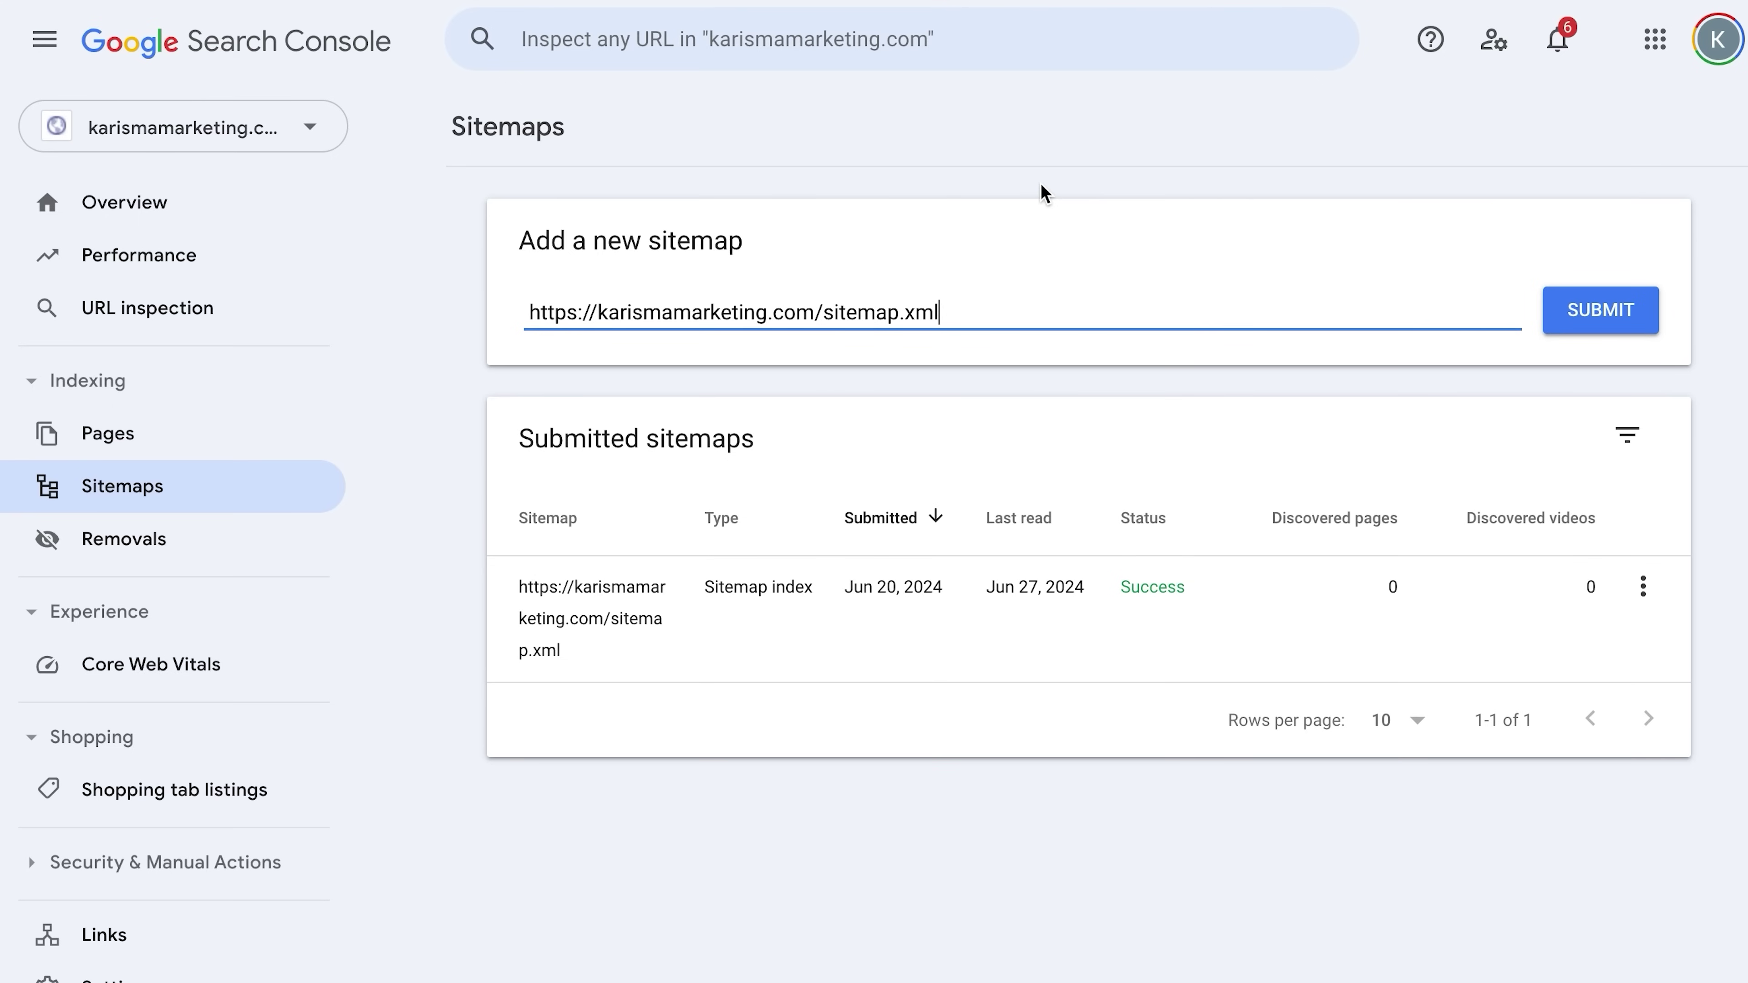
{"action": "left_click", "coordinate": [1601, 309]}
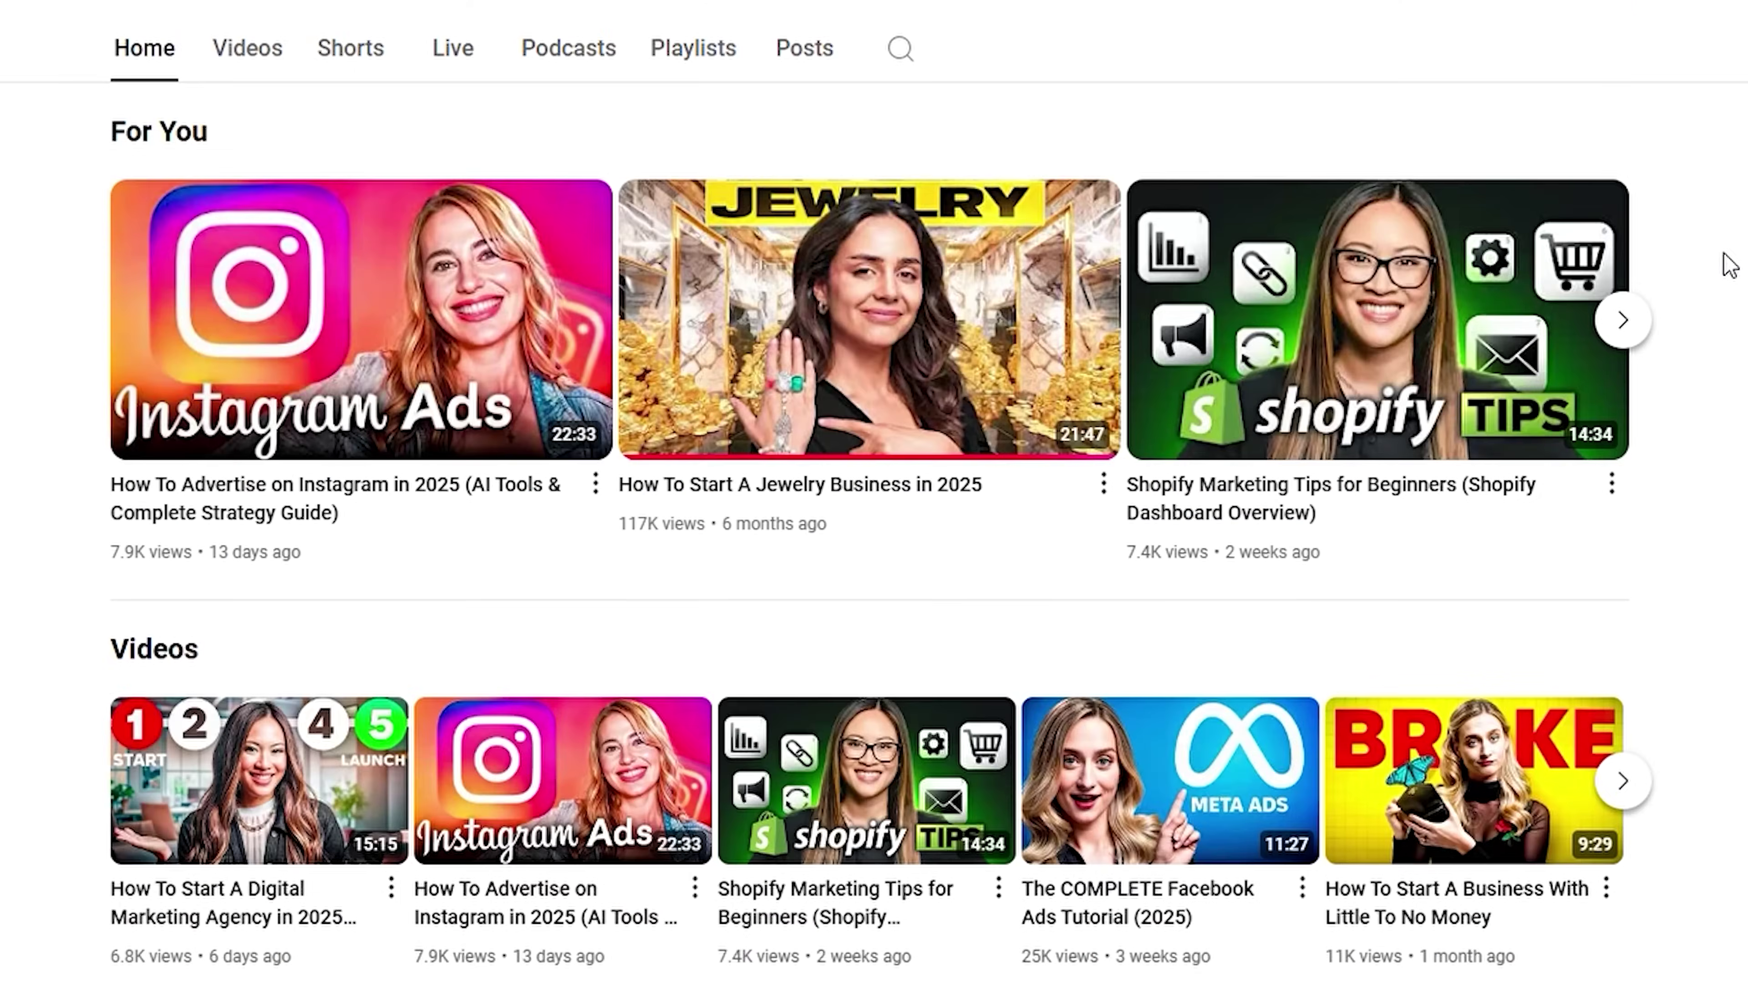
Scroll through the Learn With Shopify channel's home page videos.
{"action": "scroll", "coordinate": [1724, 262], "scroll_direction": "down", "scroll_amount": 5}
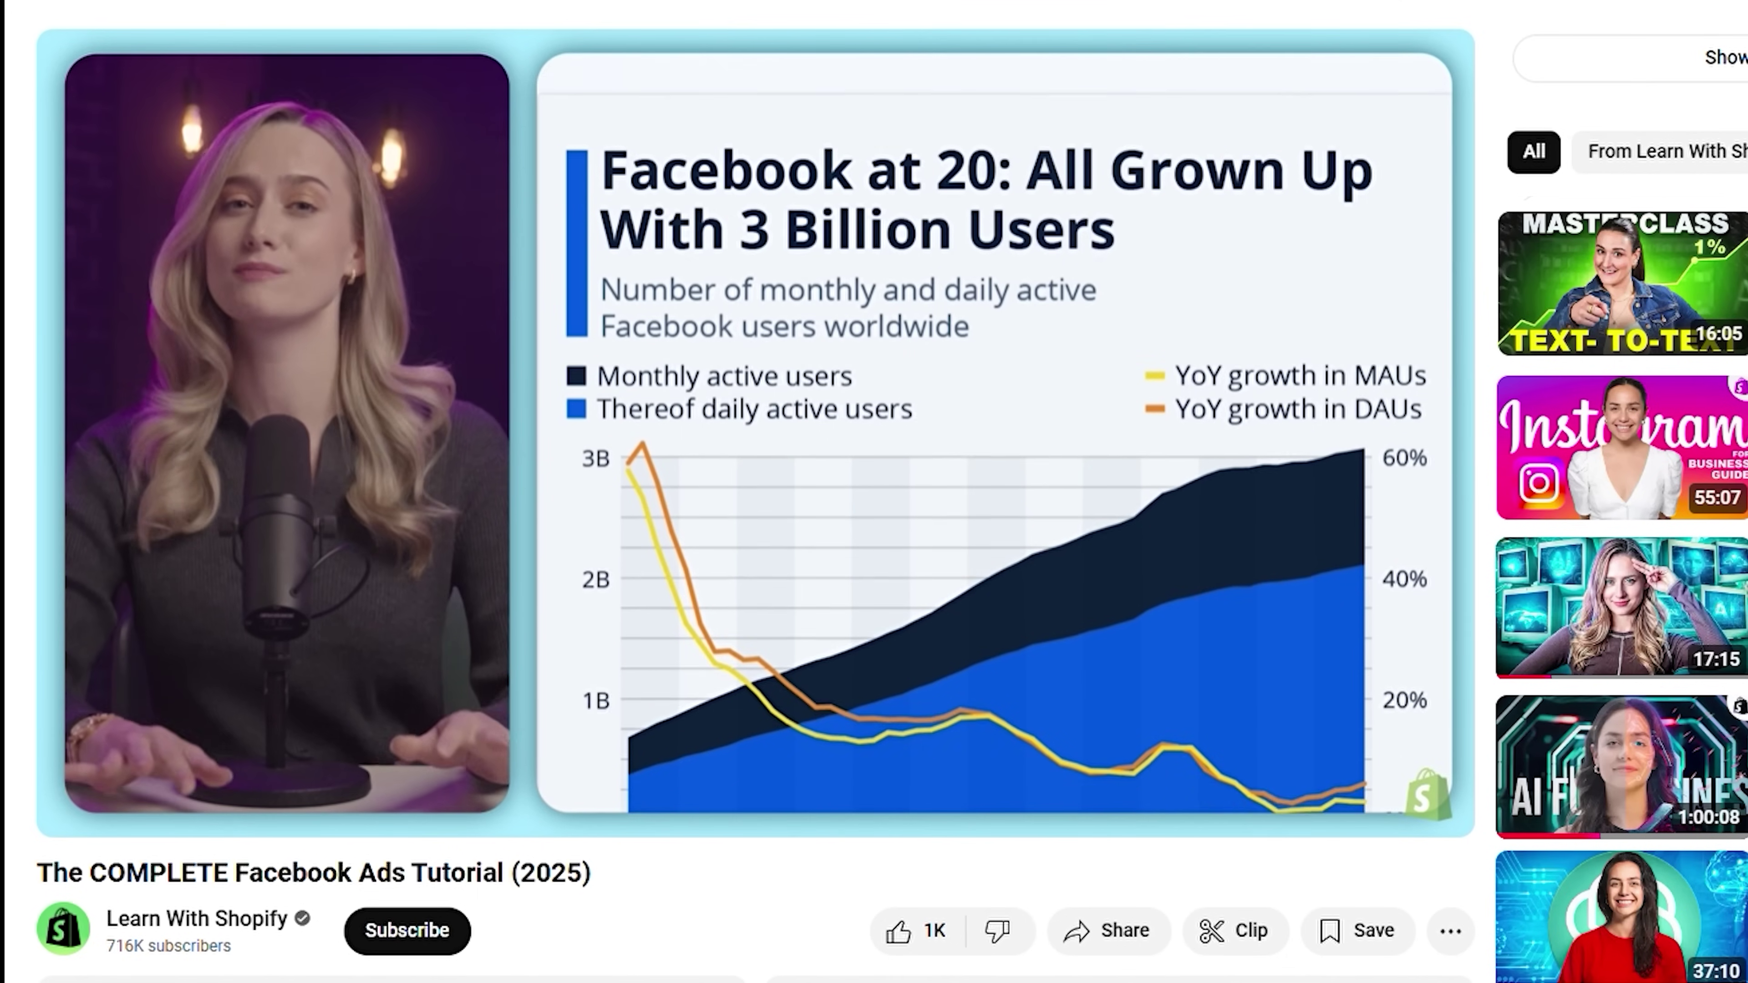